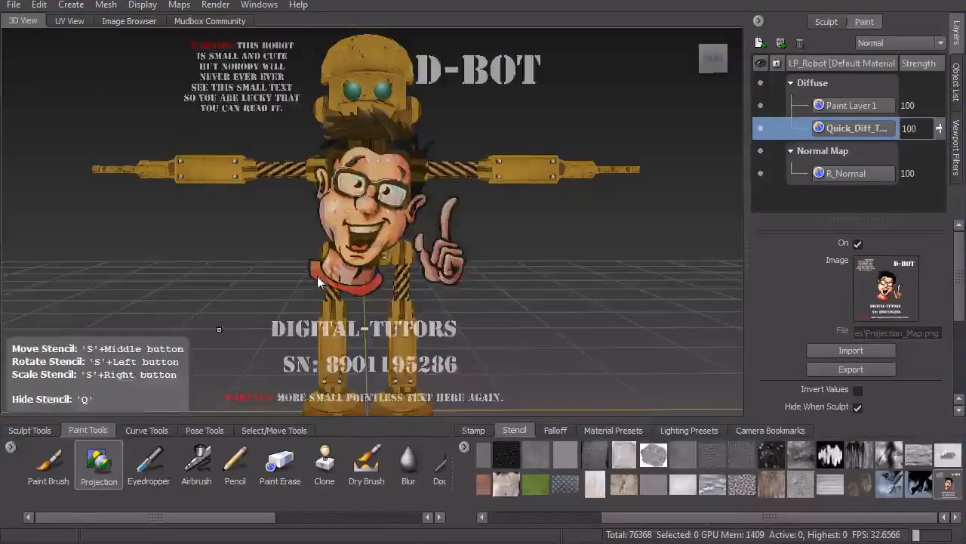
- Scale and place the projection stencil so its D-BOT text sits on the robot's chest above the recessed slot
{"action": "key", "text": "q"}
{"action": "key", "text": "q"}
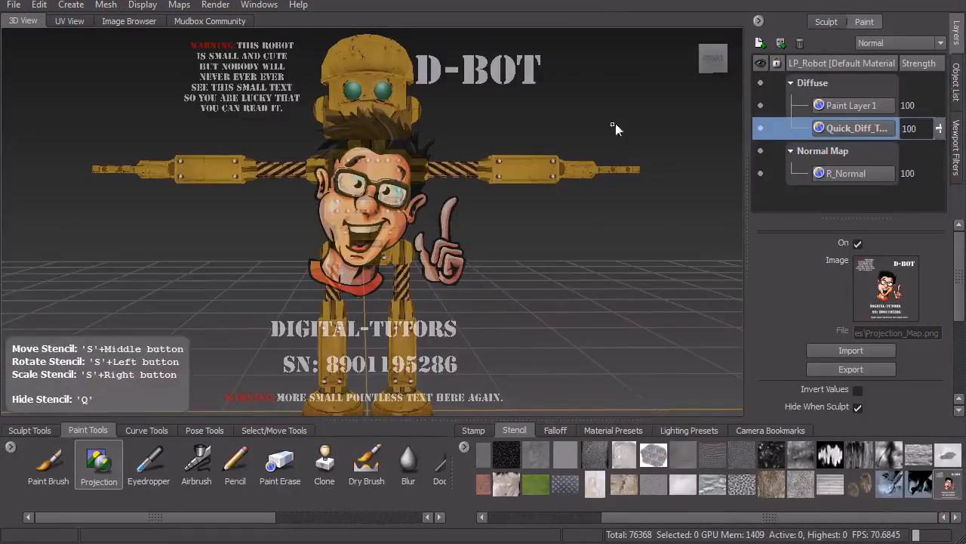
{"action": "left_click", "coordinate": [849, 105]}
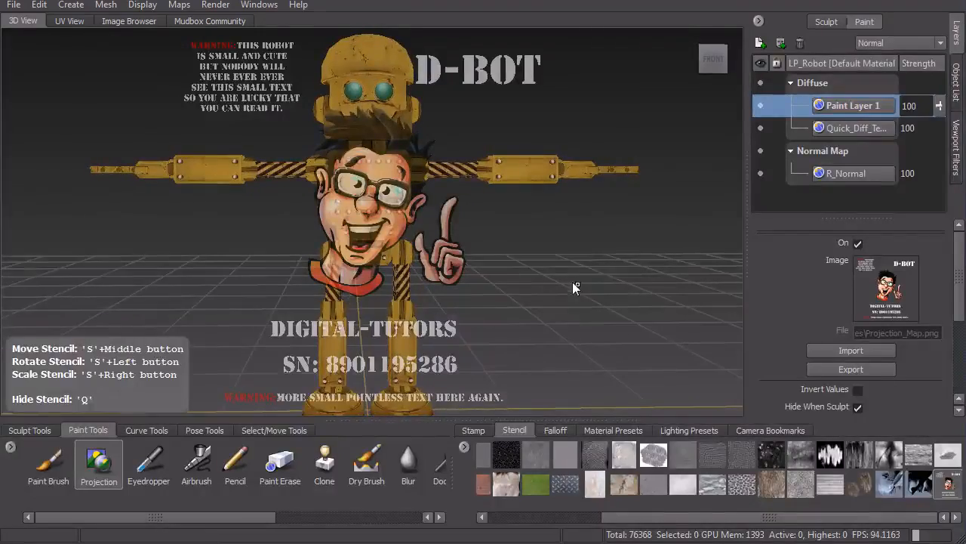
{"action": "key", "text": "ctrl+shift+h"}
{"action": "right_click_drag", "start_coordinate": [734, 317], "coordinate": [797, 413], "text": "alt"}
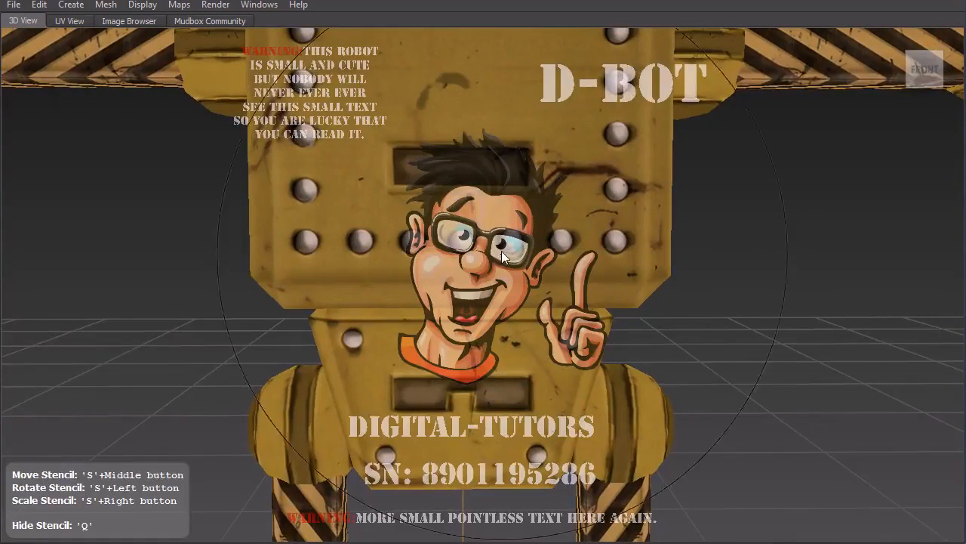
{"action": "middle_click_drag", "start_coordinate": [794, 316], "coordinate": [807, 338], "text": "alt"}
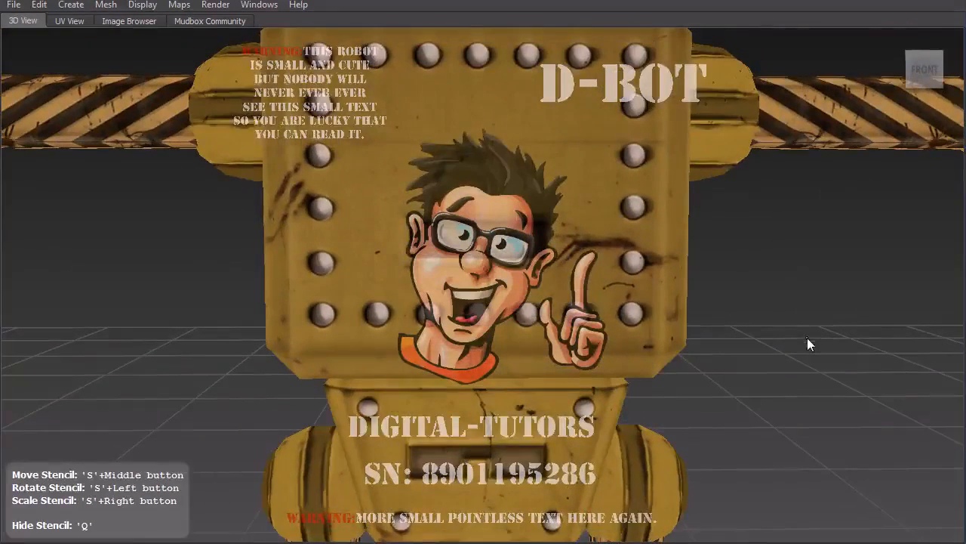
{"action": "left_click_drag", "start_coordinate": [706, 352], "coordinate": [579, 231]}
{"action": "right_click_drag", "start_coordinate": [578, 230], "coordinate": [611, 235]}
{"action": "middle_click_drag", "start_coordinate": [611, 235], "coordinate": [430, 254]}
{"action": "right_click_drag", "start_coordinate": [431, 255], "coordinate": [425, 299]}
{"action": "middle_click_drag", "start_coordinate": [425, 299], "coordinate": [423, 301]}
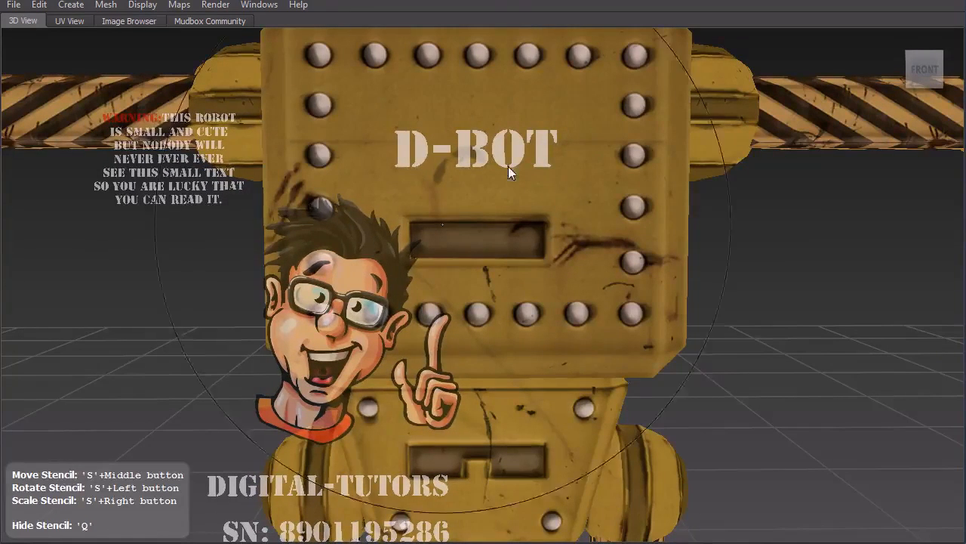
- Delete Paint Layer 1 and create a 4096 Targa [8 bit, RGBA] paint layer named Projection_Layer on the Diffuse channel
{"action": "key", "text": "Tab"}
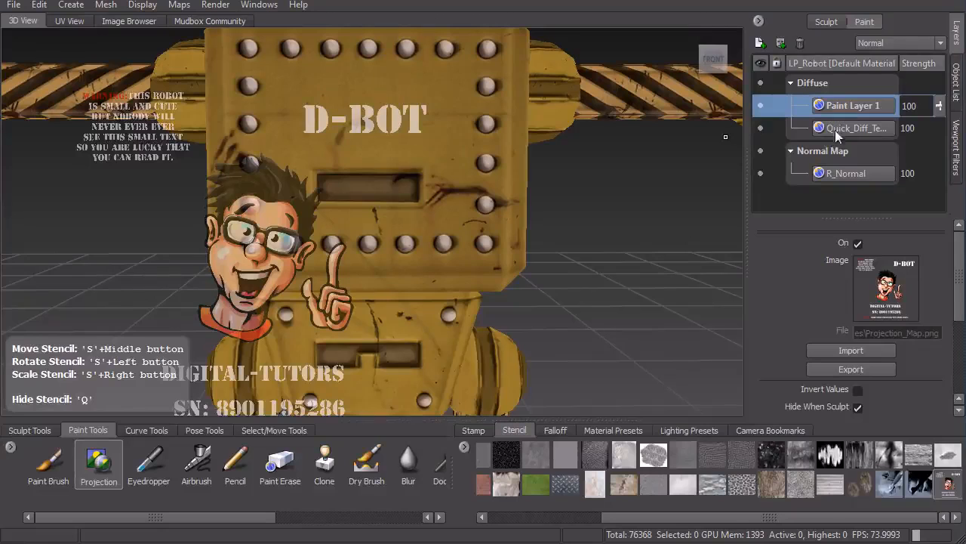
{"action": "left_click", "coordinate": [799, 44]}
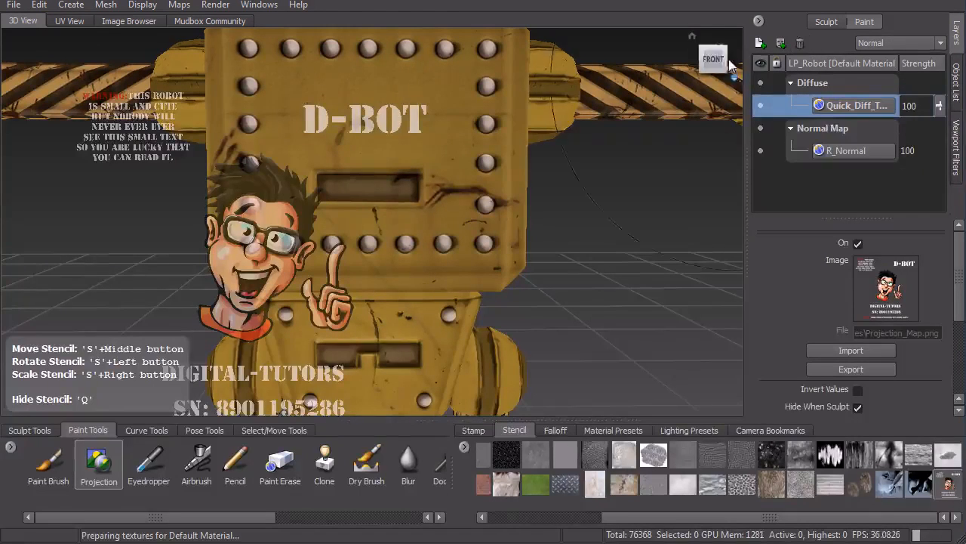
{"action": "left_click", "coordinate": [761, 42]}
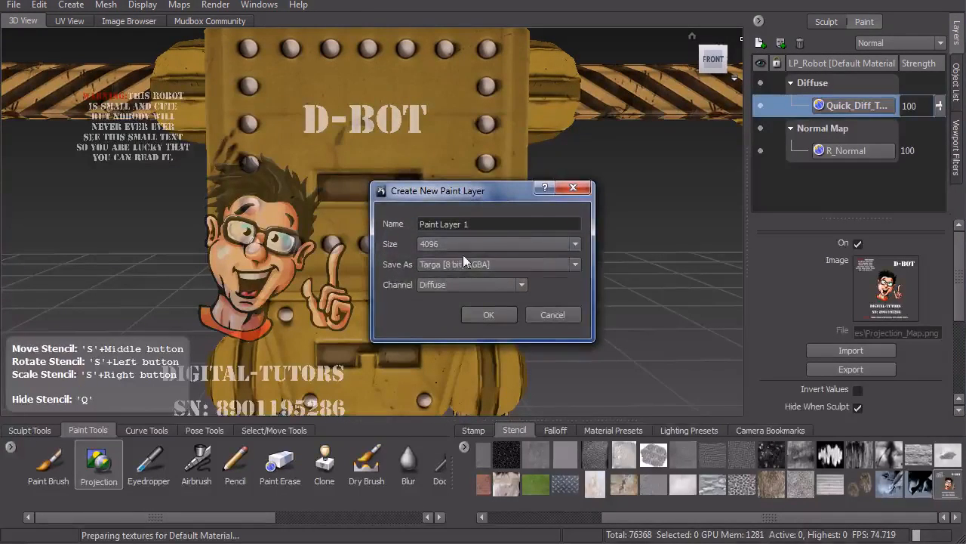
{"action": "left_click", "coordinate": [499, 221]}
{"action": "type", "text": "Projection_"}
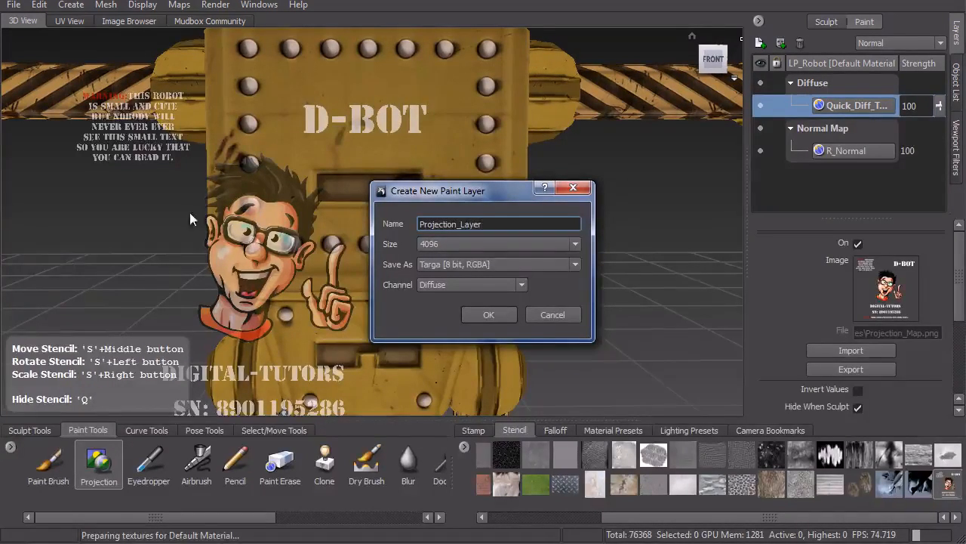
{"action": "left_click", "coordinate": [481, 317]}
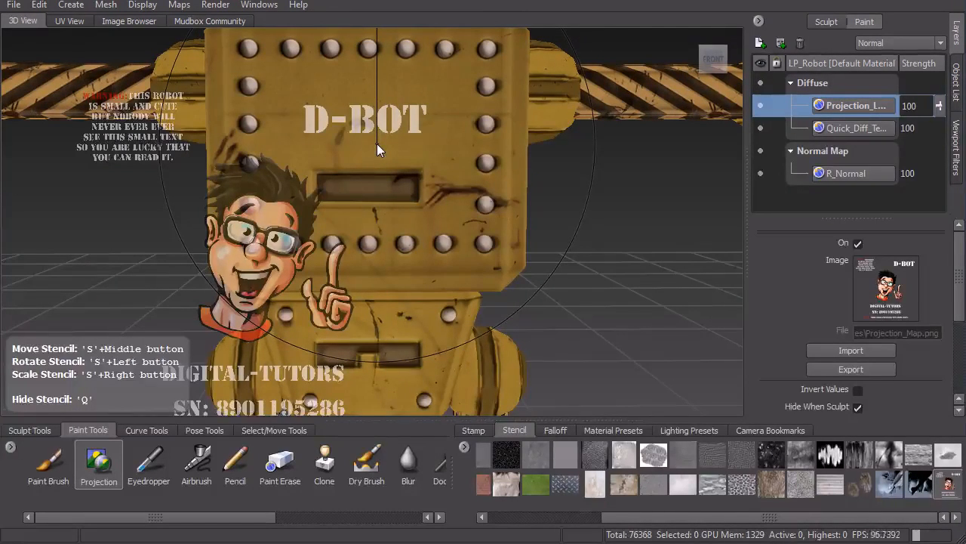
- Shrink the Projection brush and paint only the D-BOT text onto the robot's chest
{"action": "left_click_drag", "start_coordinate": [376, 143], "coordinate": [428, 265]}
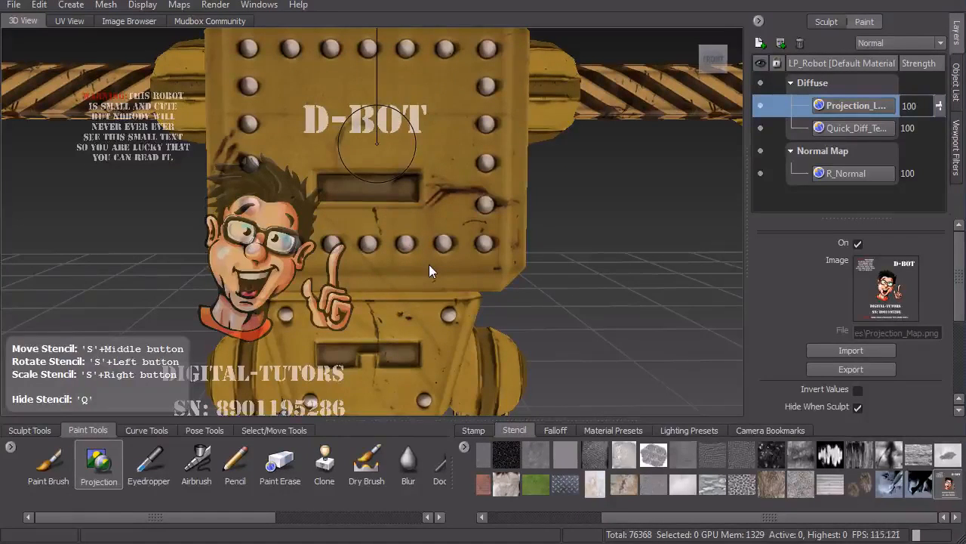
{"action": "left_click_drag", "start_coordinate": [324, 120], "coordinate": [413, 128]}
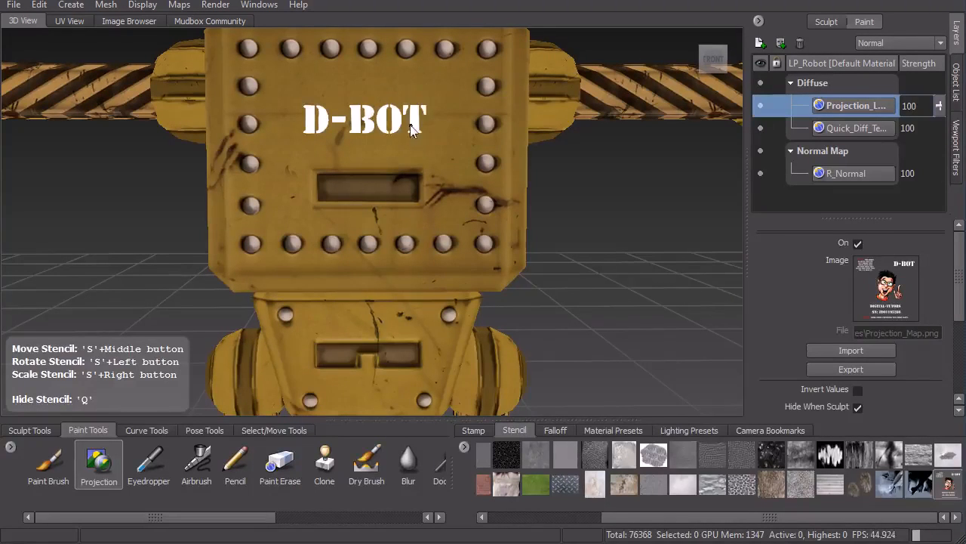
{"action": "left_click_drag", "start_coordinate": [343, 118], "coordinate": [340, 121]}
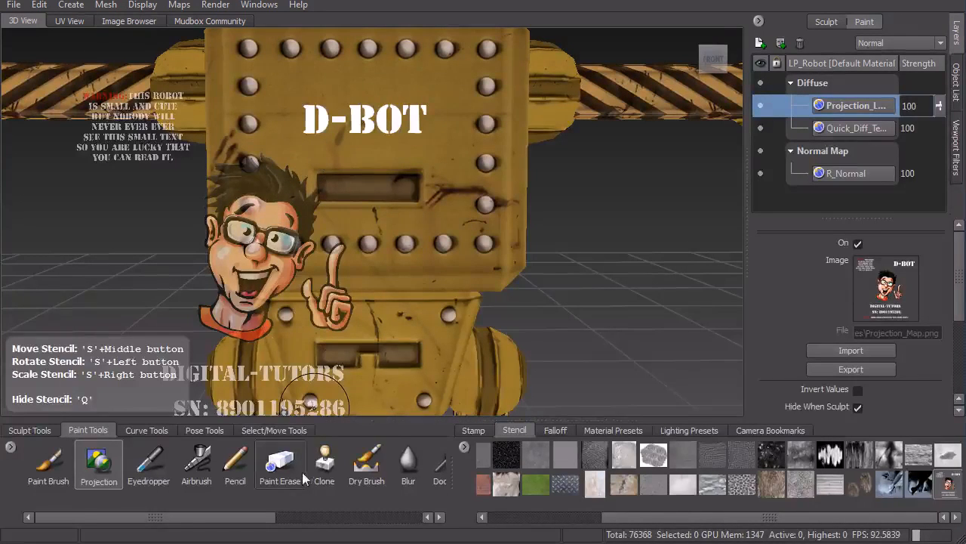
- Erase stray projected paint on the chest beneath the D-BOT text with Paint Erase, and hide the stencil
{"action": "left_click", "coordinate": [280, 463]}
{"action": "mouse_move", "coordinate": [300, 192]}
{"action": "left_mouse_down"}
{"action": "mouse_move", "coordinate": [278, 178]}
{"action": "mouse_move", "coordinate": [285, 169]}
{"action": "left_mouse_up"}
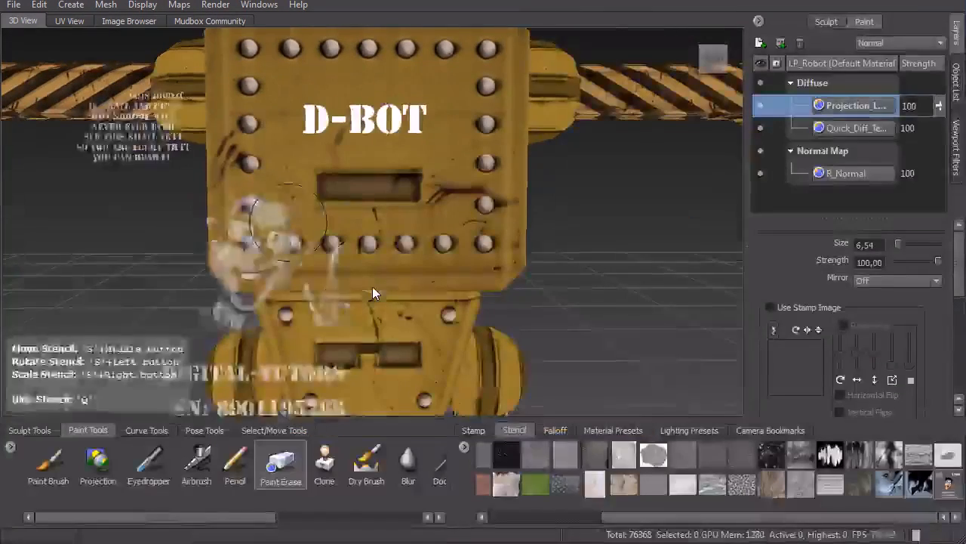
{"action": "key", "text": "q"}
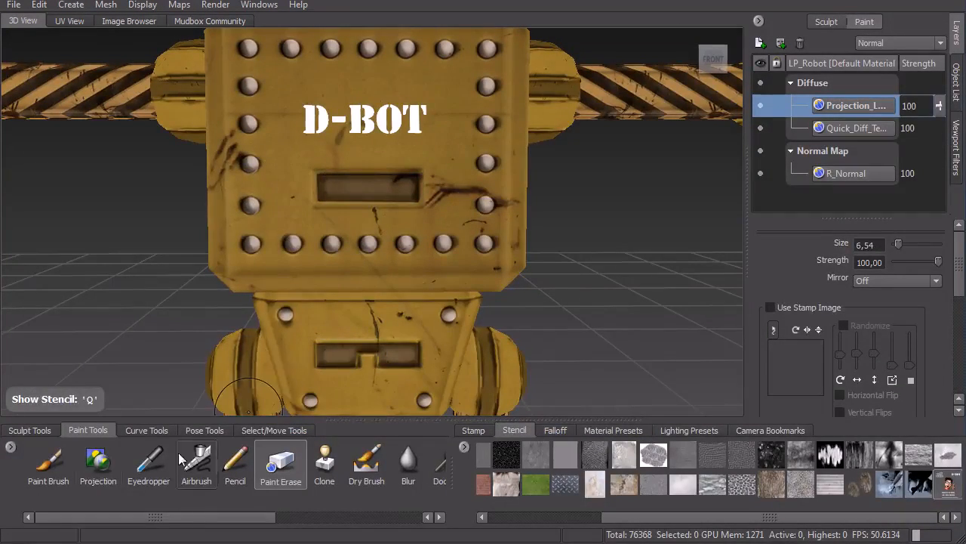
- Return to the Projection brush and scale the shown stencil so its serial number text fits inside the chest's recessed slot
{"action": "left_click", "coordinate": [99, 462]}
{"action": "key", "text": "q"}
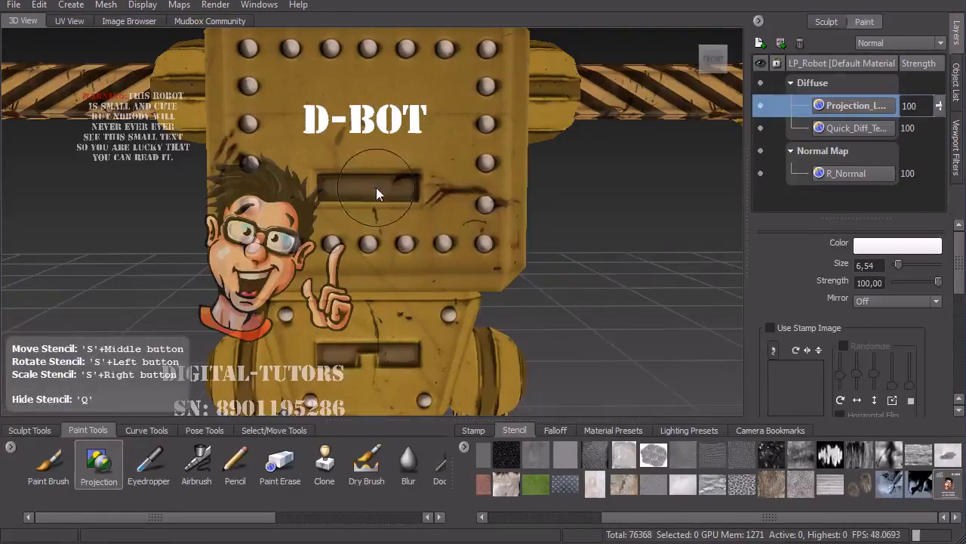
{"action": "middle_click_drag", "start_coordinate": [423, 255], "coordinate": [496, 44]}
{"action": "right_click_drag", "start_coordinate": [475, 160], "coordinate": [429, 101]}
{"action": "right_click_drag", "start_coordinate": [525, 163], "coordinate": [550, 232], "text": "alt"}
{"action": "key", "text": "Tab"}
{"action": "mouse_move", "coordinate": [555, 256]}
{"action": "left_mouse_down", "text": "alt"}
{"action": "mouse_move", "coordinate": [632, 254]}
{"action": "mouse_move", "coordinate": [645, 287]}
{"action": "mouse_move", "coordinate": [621, 240]}
{"action": "left_mouse_up", "text": "alt"}
{"action": "mouse_move", "coordinate": [608, 259]}
{"action": "right_mouse_down"}
{"action": "mouse_move", "coordinate": [645, 319]}
{"action": "mouse_move", "coordinate": [634, 315]}
{"action": "mouse_move", "coordinate": [653, 199]}
{"action": "mouse_move", "coordinate": [620, 162]}
{"action": "mouse_move", "coordinate": [621, 208]}
{"action": "mouse_move", "coordinate": [611, 221]}
{"action": "mouse_move", "coordinate": [592, 208]}
{"action": "right_mouse_up"}
{"action": "mouse_move", "coordinate": [593, 208]}
{"action": "middle_mouse_down"}
{"action": "mouse_move", "coordinate": [597, 245]}
{"action": "mouse_move", "coordinate": [588, 210]}
{"action": "middle_mouse_up"}
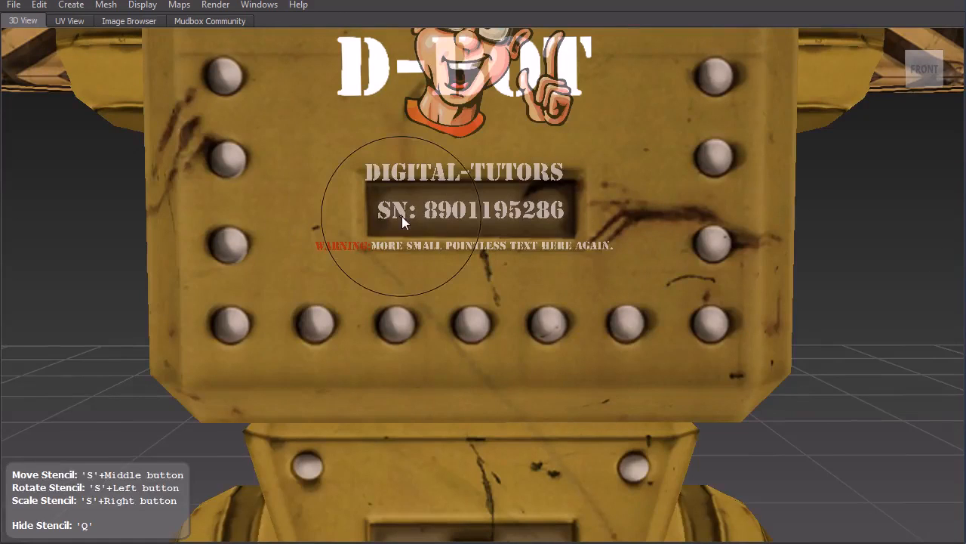
- Paint the serial number text into the chest slot with a smaller Projection brush, and hide the stencil
{"action": "left_click_drag", "start_coordinate": [405, 234], "coordinate": [416, 254]}
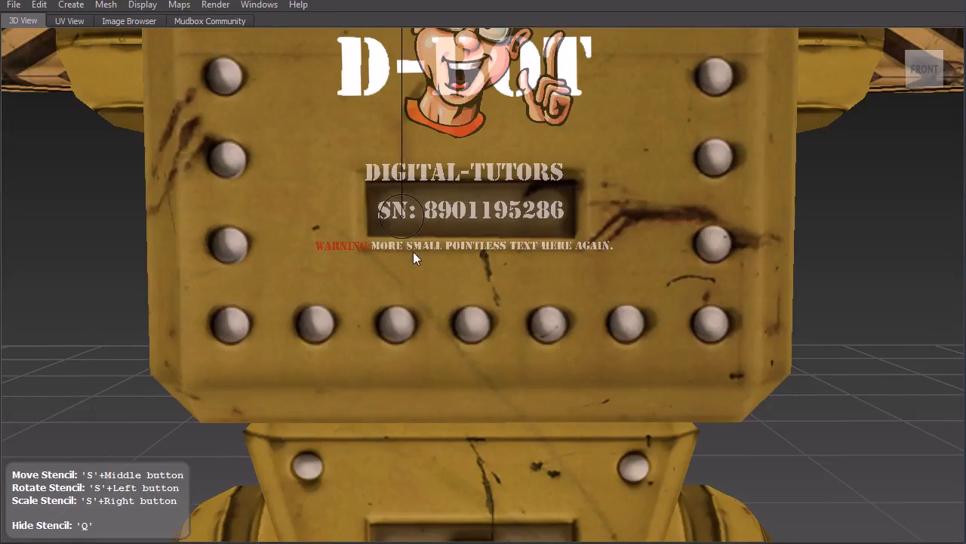
{"action": "left_click_drag", "start_coordinate": [380, 215], "coordinate": [415, 213]}
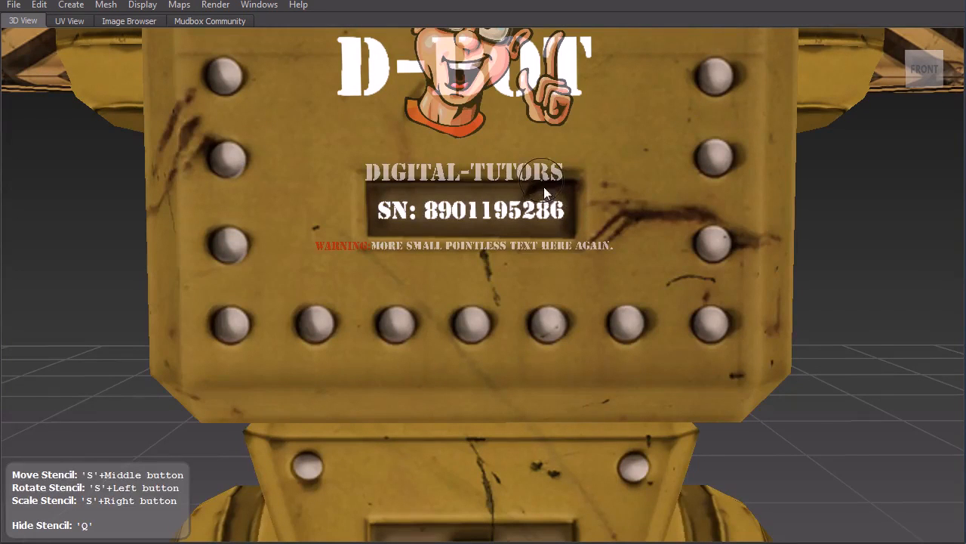
{"action": "key", "text": "q"}
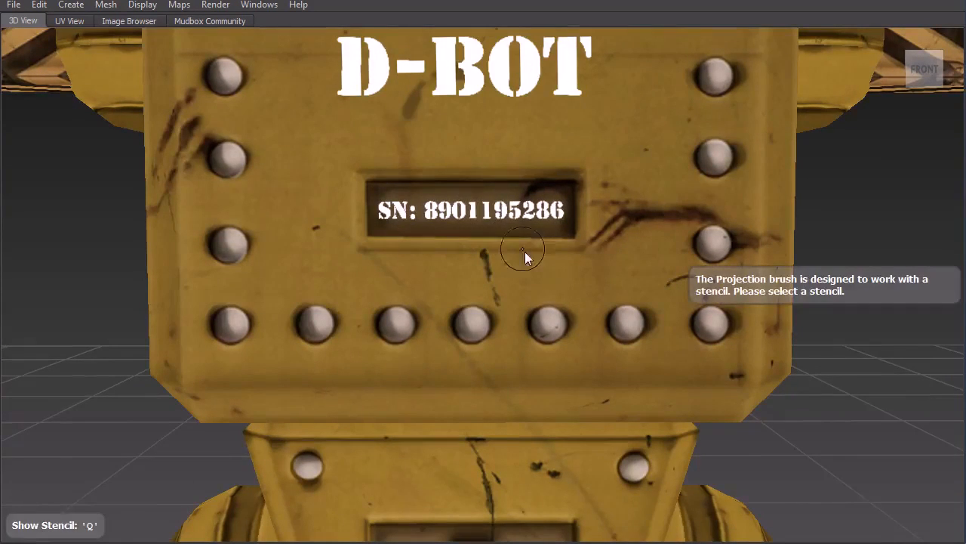
- Turn on the wireframe and shrink the stencil so its cartoon face sits centred on the robot's forehead
{"action": "scroll", "coordinate": [480, 168], "scroll_direction": "down", "scroll_amount": 6}
{"action": "middle_click_drag", "start_coordinate": [460, 151], "coordinate": [457, 235], "text": "alt"}
{"action": "middle_click_drag", "start_coordinate": [450, 197], "coordinate": [452, 267], "text": "alt"}
{"action": "key", "text": "q"}
{"action": "key", "text": "w"}
{"action": "right_click_drag", "start_coordinate": [492, 257], "coordinate": [528, 324], "text": "alt"}
{"action": "left_click_drag", "start_coordinate": [528, 324], "coordinate": [527, 323], "text": "alt"}
{"action": "mouse_move", "coordinate": [468, 177]}
{"action": "left_mouse_down"}
{"action": "mouse_move", "coordinate": [466, 188]}
{"action": "mouse_move", "coordinate": [468, 178]}
{"action": "left_mouse_up"}
{"action": "right_click_drag", "start_coordinate": [467, 153], "coordinate": [427, 203]}
{"action": "mouse_move", "coordinate": [481, 212]}
{"action": "left_mouse_down"}
{"action": "mouse_move", "coordinate": [474, 203]}
{"action": "mouse_move", "coordinate": [475, 212]}
{"action": "left_mouse_up"}
{"action": "right_click_drag", "start_coordinate": [475, 213], "coordinate": [470, 183]}
{"action": "middle_click_drag", "start_coordinate": [470, 184], "coordinate": [468, 185]}
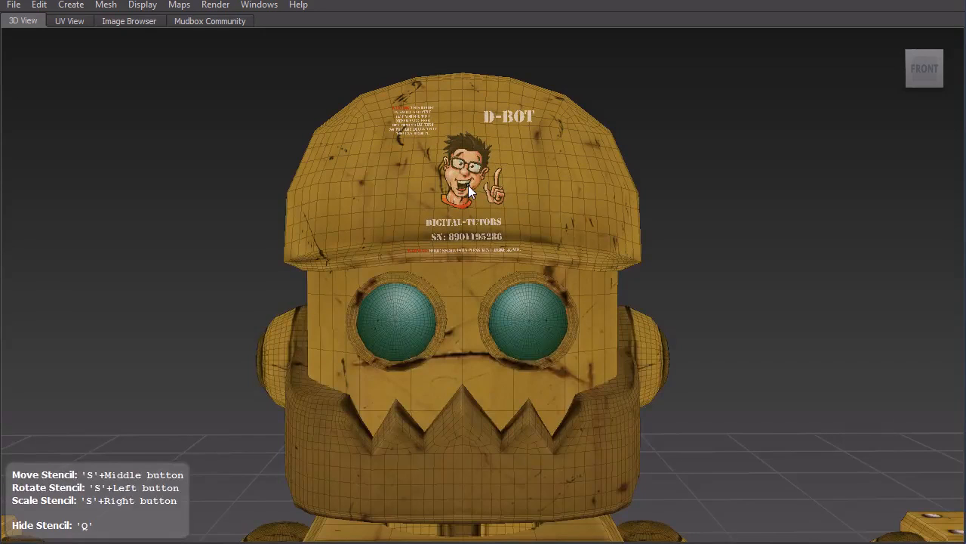
- Paint the cartoon face and pointing hand onto the forehead with the Projection brush, toggling the stencil to check coverage
{"action": "right_click_drag", "start_coordinate": [462, 159], "coordinate": [459, 141]}
{"action": "left_click_drag", "start_coordinate": [482, 142], "coordinate": [463, 166]}
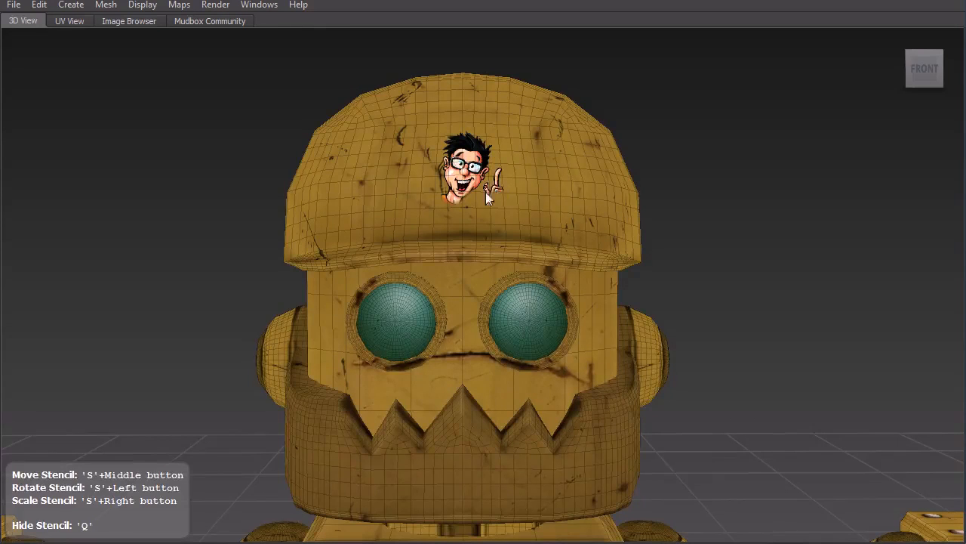
{"action": "key", "text": "q"}
{"action": "left_click_drag", "start_coordinate": [494, 200], "coordinate": [495, 200]}
{"action": "key", "text": "q"}
{"action": "key", "text": "q"}
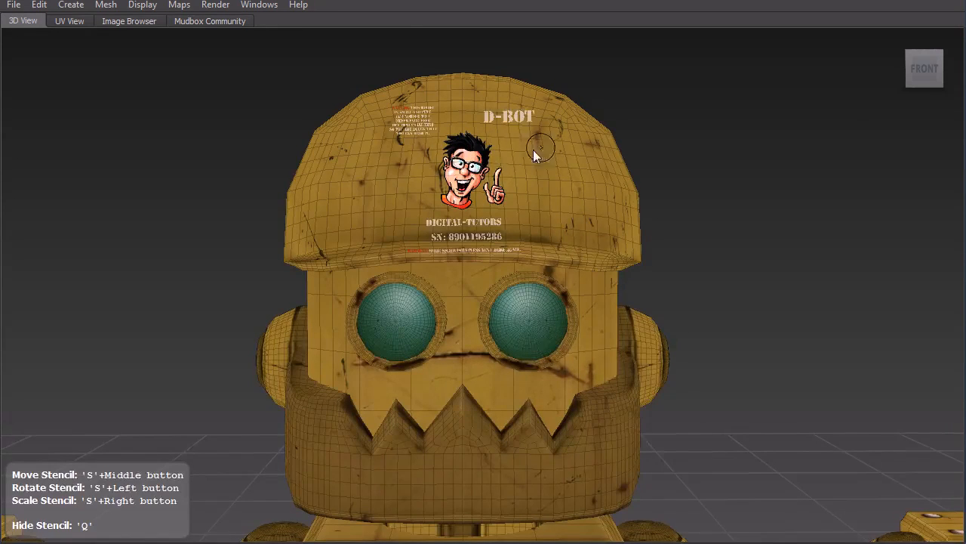
- Switch to Paint Erase, hide the stencil and turn off the wireframe display
{"action": "key", "text": "Tab"}
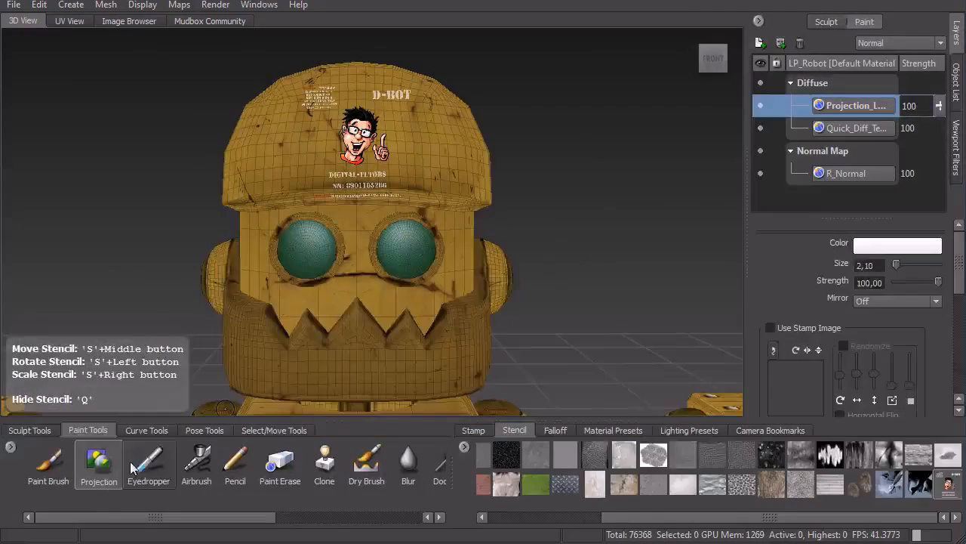
{"action": "key", "text": "q"}
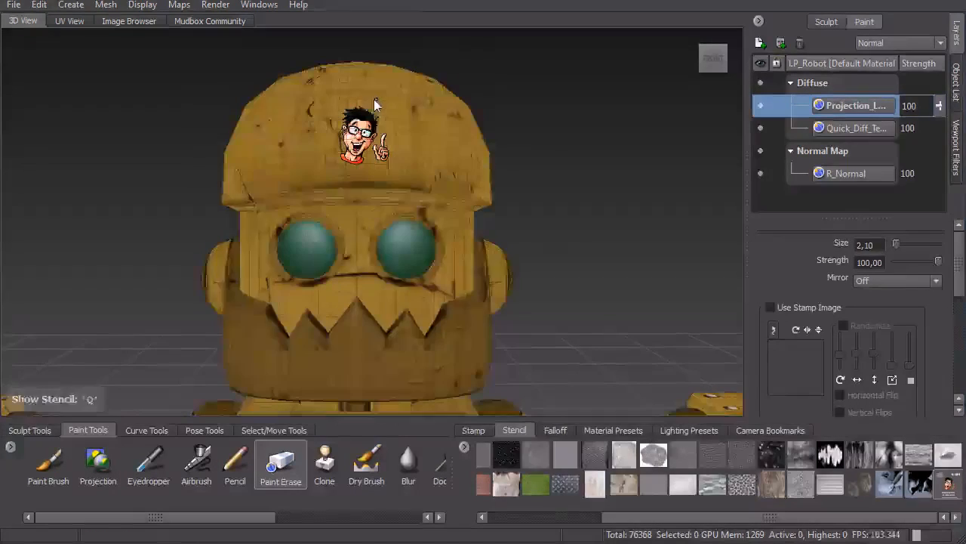
{"action": "key", "text": "shift+w"}
{"action": "key", "text": "Tab"}
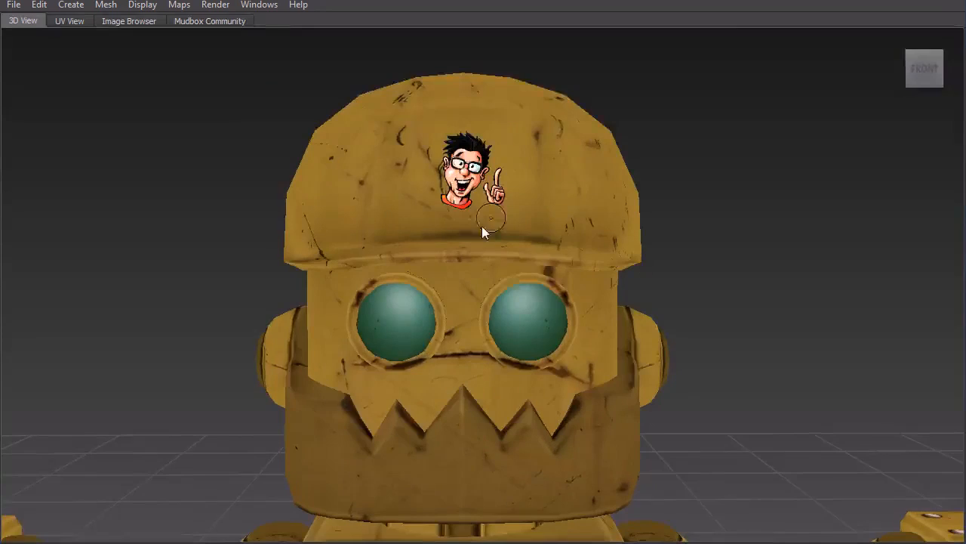
- Show the stencil and enlarge it so the DIGITAL-TUTORS text sits directly beneath the painted face
{"action": "key", "text": "q"}
{"action": "scroll", "coordinate": [520, 287], "scroll_direction": "up", "scroll_amount": 3}
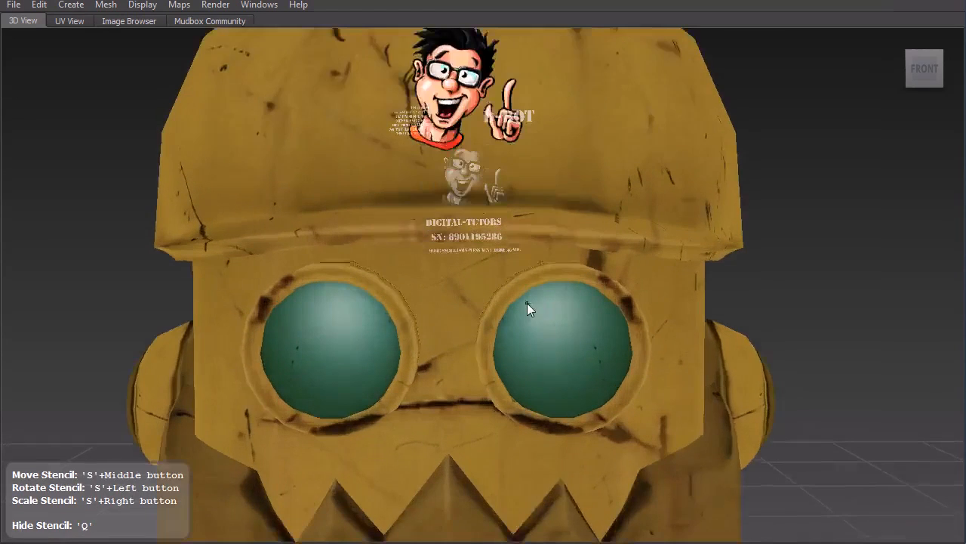
{"action": "right_click_drag", "start_coordinate": [518, 293], "coordinate": [541, 271]}
{"action": "middle_click_drag", "start_coordinate": [541, 270], "coordinate": [543, 245]}
{"action": "mouse_move", "coordinate": [543, 245]}
{"action": "right_mouse_down"}
{"action": "mouse_move", "coordinate": [554, 273]}
{"action": "mouse_move", "coordinate": [551, 246]}
{"action": "right_mouse_up"}
{"action": "middle_click_drag", "start_coordinate": [551, 246], "coordinate": [549, 245]}
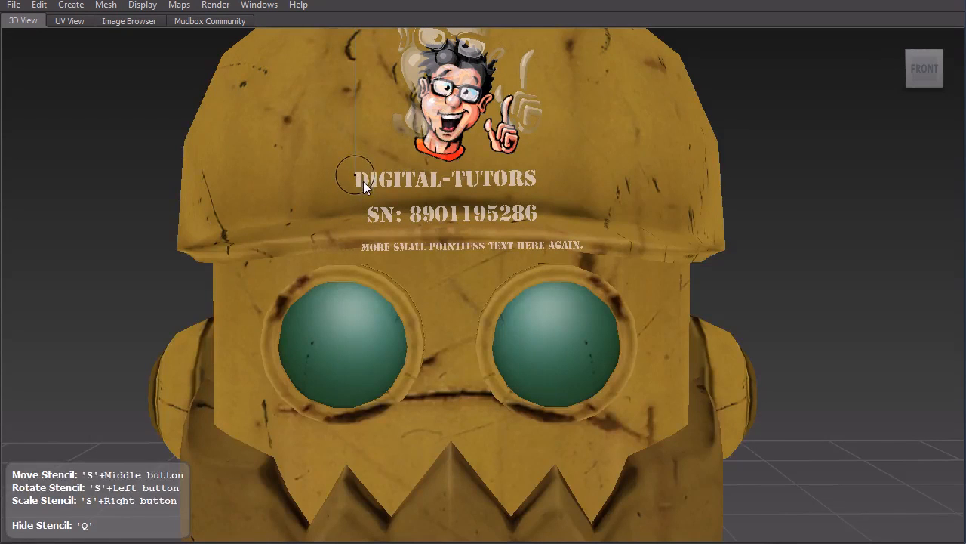
- Switch back to the Projection brush and paint the DIGITAL-TUTORS text onto the cap beneath the cartoon face
{"action": "key", "text": "q"}
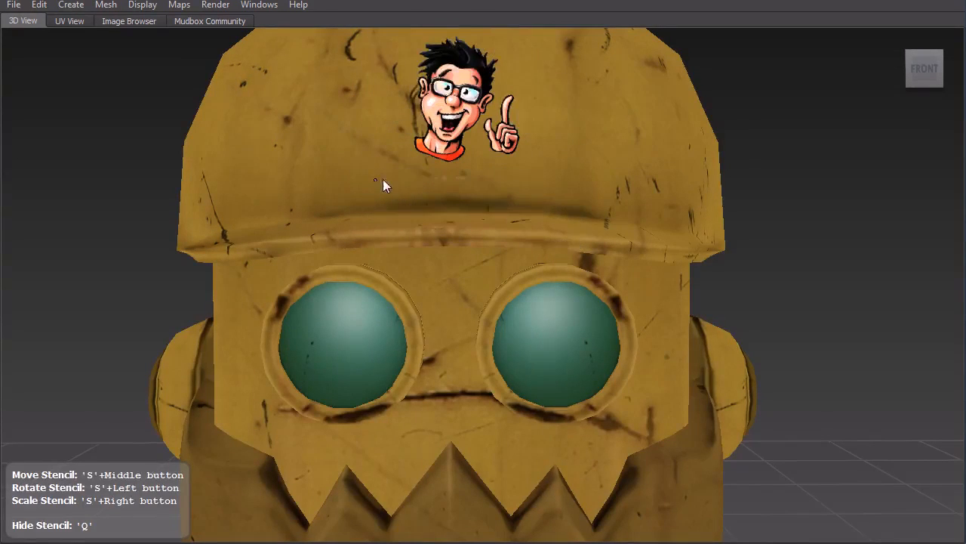
{"action": "key", "text": "q"}
{"action": "key", "text": "Tab"}
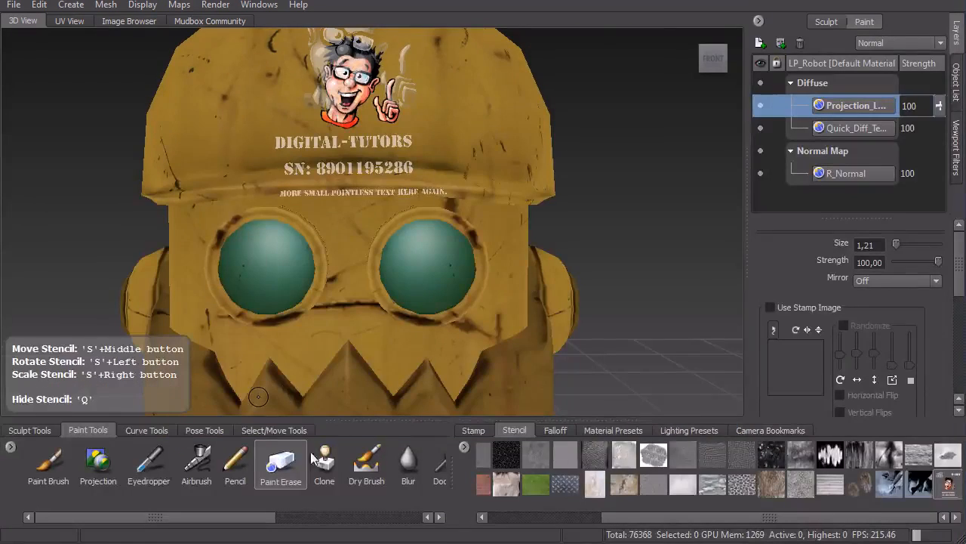
{"action": "left_click", "coordinate": [99, 464]}
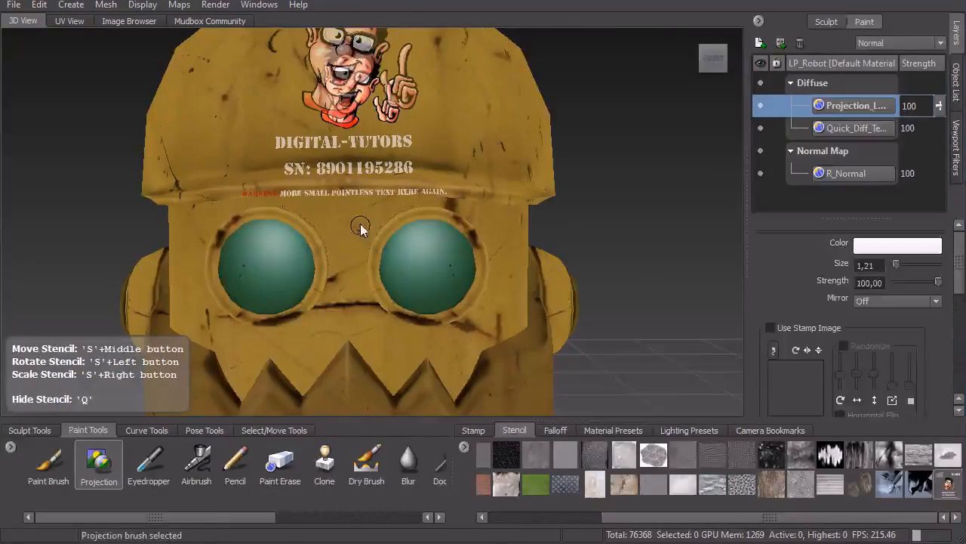
{"action": "key", "text": "Tab"}
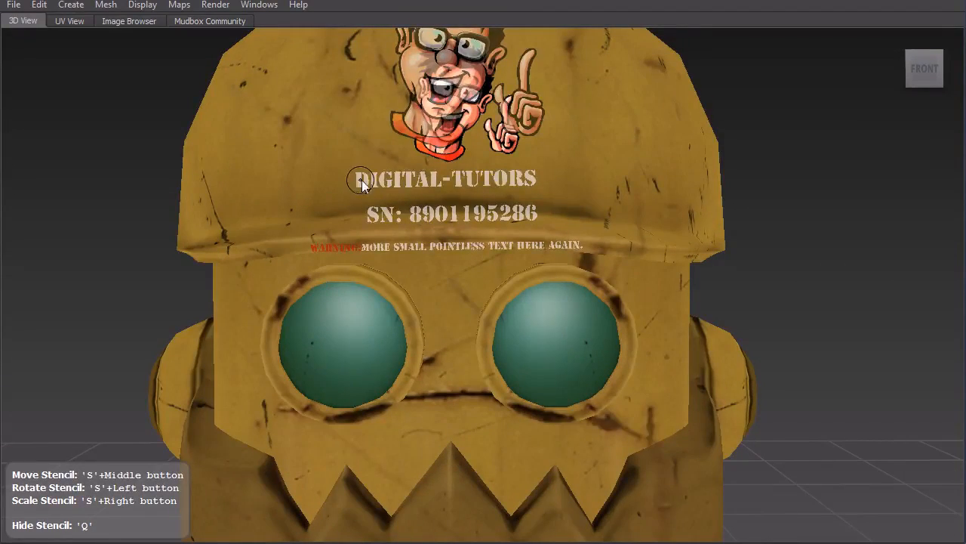
{"action": "left_click_drag", "start_coordinate": [361, 180], "coordinate": [367, 177]}
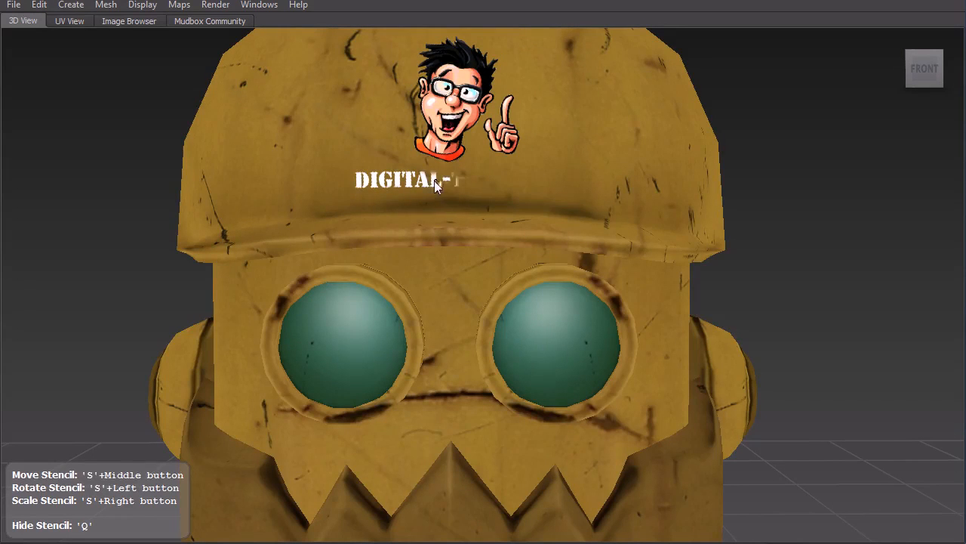
{"action": "left_click_drag", "start_coordinate": [495, 180], "coordinate": [524, 175]}
- Hide the stencil and review the projected decals on the robot's head and chest from a three-quarter angle
{"action": "key", "text": "q"}
{"action": "scroll", "coordinate": [575, 246], "scroll_direction": "down", "scroll_amount": 5}
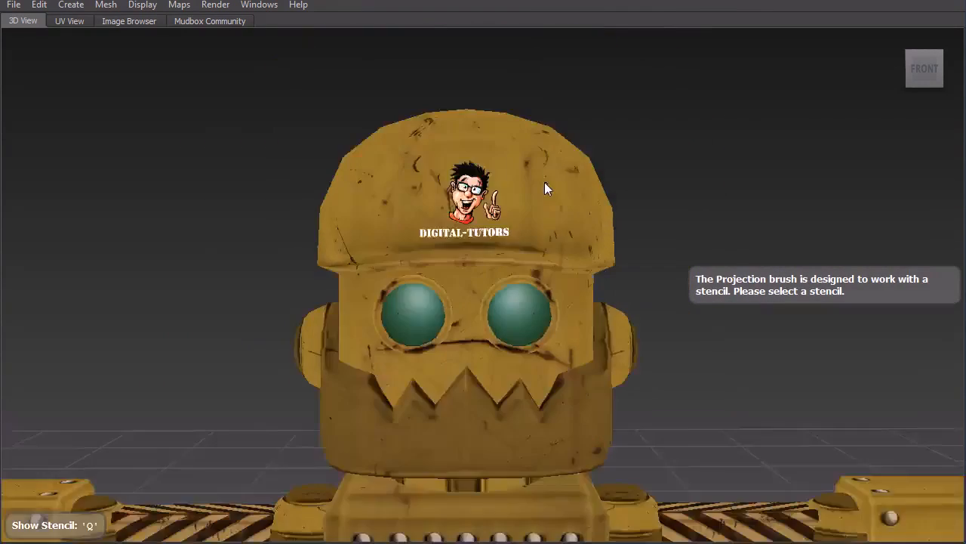
{"action": "middle_click_drag", "start_coordinate": [577, 251], "coordinate": [567, 192], "text": "alt"}
{"action": "right_click_drag", "start_coordinate": [567, 192], "coordinate": [529, 169], "text": "alt"}
{"action": "left_click_drag", "start_coordinate": [529, 169], "coordinate": [507, 237], "text": "alt"}
{"action": "right_click_drag", "start_coordinate": [507, 237], "coordinate": [498, 263], "text": "alt"}
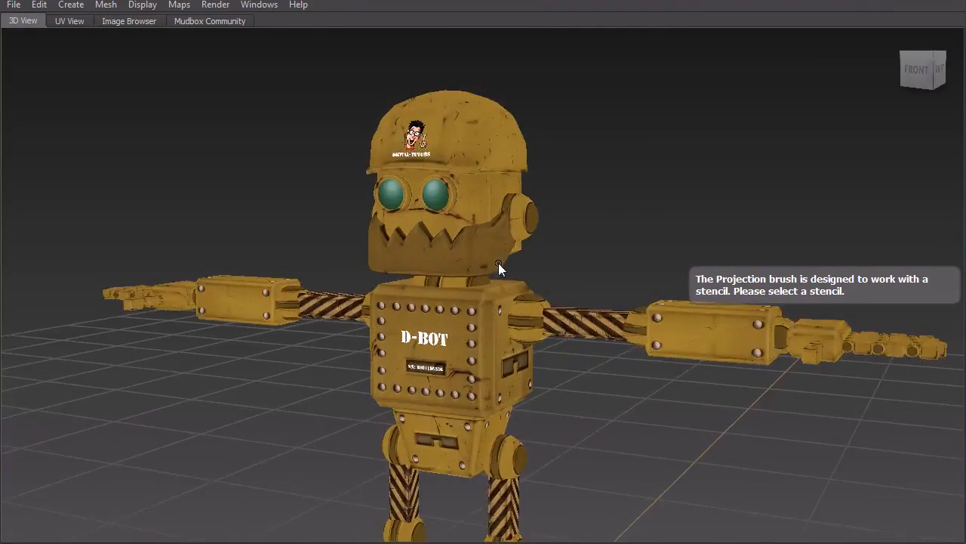
- Place the stencil on the pelvis's front face and paint the line "WARNING: MORE SMALL POINTLESS TEXT HERE AGAIN." below the recess
{"action": "middle_click_drag", "start_coordinate": [498, 262], "coordinate": [462, 241], "text": "alt"}
{"action": "left_click_drag", "start_coordinate": [462, 241], "coordinate": [536, 238], "text": "alt"}
{"action": "mouse_move", "coordinate": [545, 246]}
{"action": "right_mouse_down", "text": "alt"}
{"action": "mouse_move", "coordinate": [529, 237]}
{"action": "mouse_move", "coordinate": [556, 269]}
{"action": "mouse_move", "coordinate": [602, 362]}
{"action": "mouse_move", "coordinate": [621, 295]}
{"action": "mouse_move", "coordinate": [612, 284]}
{"action": "mouse_move", "coordinate": [612, 310]}
{"action": "right_mouse_up", "text": "alt"}
{"action": "middle_click_drag", "start_coordinate": [472, 207], "coordinate": [450, 340]}
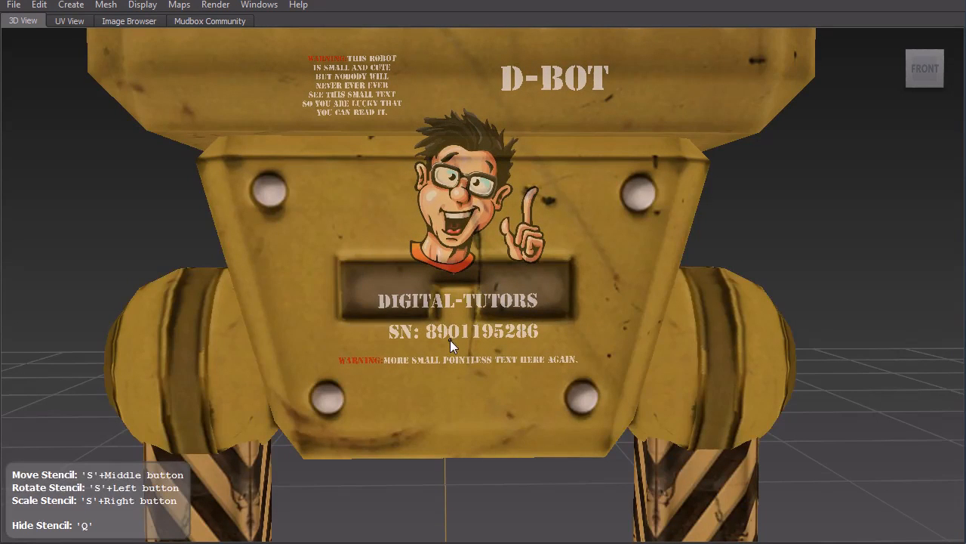
{"action": "key", "text": "q"}
{"action": "left_click_drag", "start_coordinate": [344, 361], "coordinate": [483, 356]}
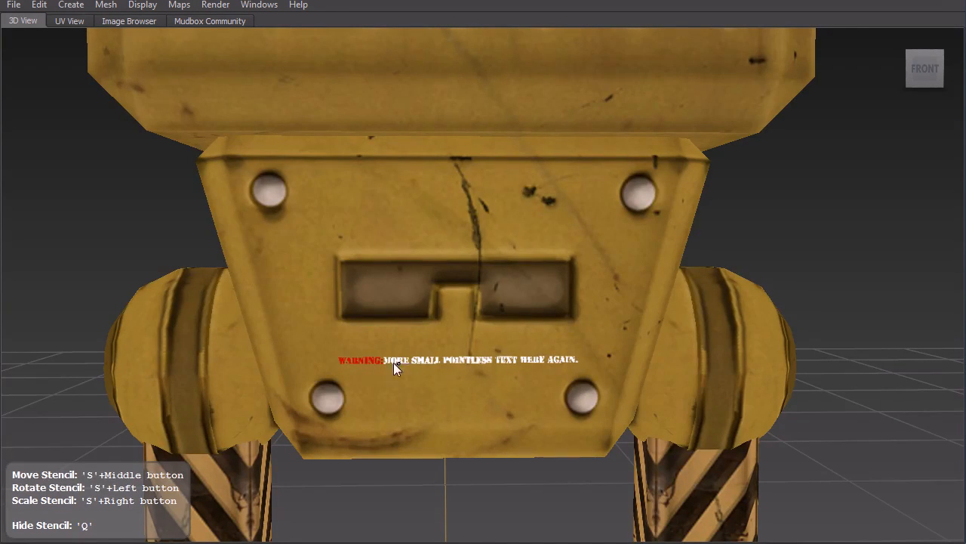
{"action": "key", "text": "q"}
{"action": "key", "text": "q"}
- Move and enlarge the stencil so the warning paragraph sits between the two bolts on the pelvis's right side
{"action": "left_click_drag", "start_coordinate": [543, 319], "coordinate": [302, 317], "text": "alt"}
{"action": "key", "text": "q"}
{"action": "middle_click_drag", "start_coordinate": [474, 258], "coordinate": [621, 359]}
{"action": "right_click_drag", "start_coordinate": [621, 359], "coordinate": [588, 325]}
- Paint the full "WARNING: THIS ROBOT IS SMALL AND CUTE" paragraph onto the pelvis's right side, checking it with the stencil hidden
{"action": "mouse_move", "coordinate": [428, 202]}
{"action": "left_mouse_down"}
{"action": "mouse_move", "coordinate": [424, 185]}
{"action": "mouse_move", "coordinate": [414, 210]}
{"action": "mouse_move", "coordinate": [439, 201]}
{"action": "mouse_move", "coordinate": [419, 232]}
{"action": "left_mouse_up"}
{"action": "mouse_move", "coordinate": [429, 269]}
{"action": "left_mouse_down"}
{"action": "mouse_move", "coordinate": [407, 224]}
{"action": "mouse_move", "coordinate": [466, 227]}
{"action": "mouse_move", "coordinate": [479, 200]}
{"action": "mouse_move", "coordinate": [506, 182]}
{"action": "left_mouse_up"}
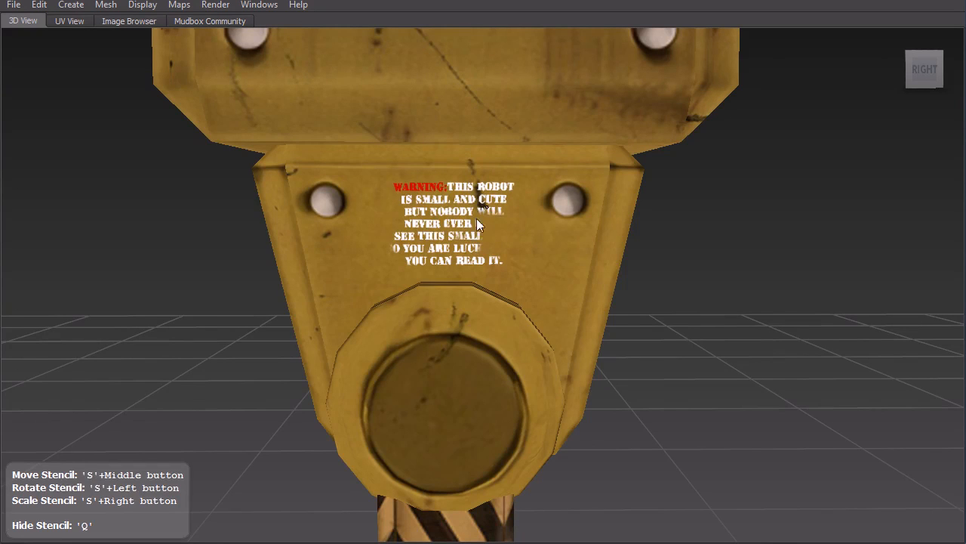
{"action": "left_click_drag", "start_coordinate": [412, 257], "coordinate": [418, 260]}
{"action": "left_click_drag", "start_coordinate": [411, 202], "coordinate": [392, 226]}
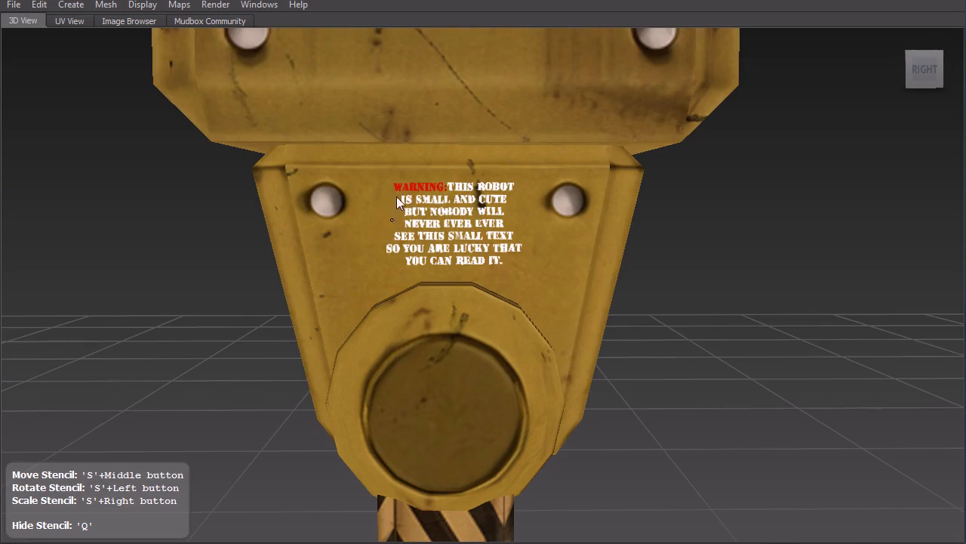
{"action": "key", "text": "q"}
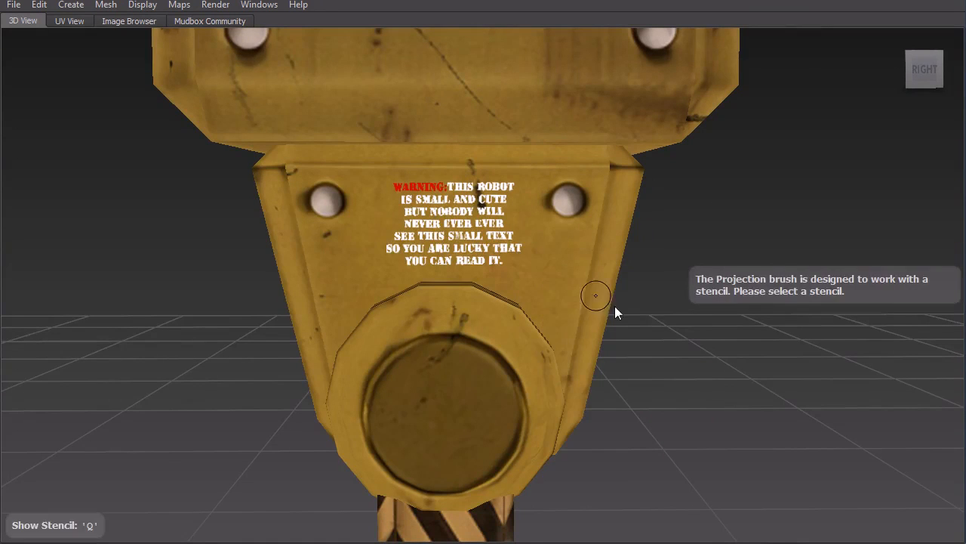
{"action": "key", "text": "q"}
{"action": "mouse_move", "coordinate": [455, 234]}
{"action": "left_mouse_down"}
{"action": "mouse_move", "coordinate": [443, 240]}
{"action": "mouse_move", "coordinate": [456, 238]}
{"action": "left_mouse_up"}
{"action": "key", "text": "q"}
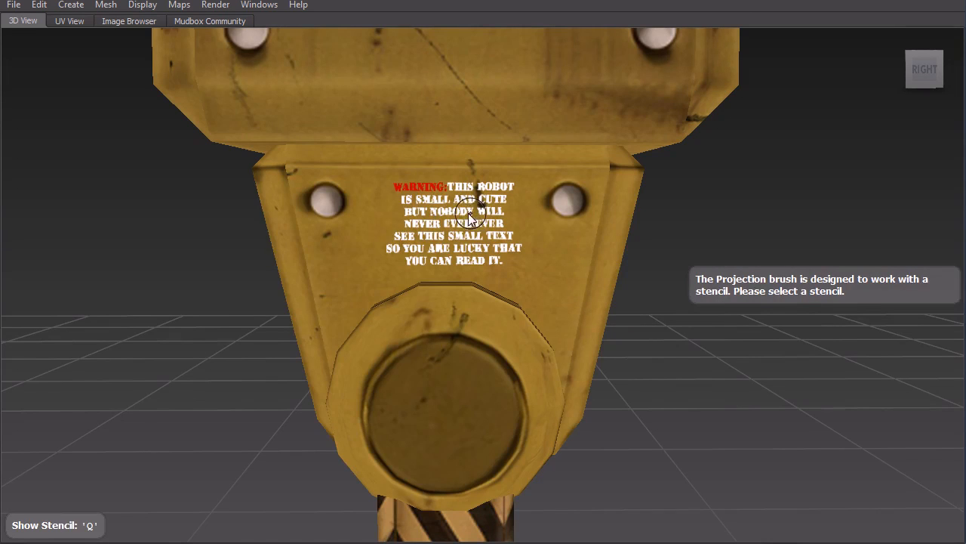
{"action": "key", "text": "q"}
{"action": "key", "text": "q"}
- Move and shrink the stencil so the warning paragraph sits near one bolt on the pelvis's left side
{"action": "left_click_drag", "start_coordinate": [660, 332], "coordinate": [244, 319], "text": "alt"}
{"action": "key", "text": "q"}
{"action": "left_click_drag", "start_coordinate": [450, 321], "coordinate": [498, 299], "text": "alt"}
{"action": "middle_click_drag", "start_coordinate": [577, 270], "coordinate": [602, 271]}
{"action": "right_click_drag", "start_coordinate": [602, 270], "coordinate": [577, 236]}
{"action": "middle_click_drag", "start_coordinate": [590, 288], "coordinate": [555, 254]}
{"action": "right_click_drag", "start_coordinate": [555, 254], "coordinate": [456, 201]}
- Paint the full warning paragraph onto the pelvis's left side and hide the stencil
{"action": "left_click_drag", "start_coordinate": [455, 199], "coordinate": [495, 206]}
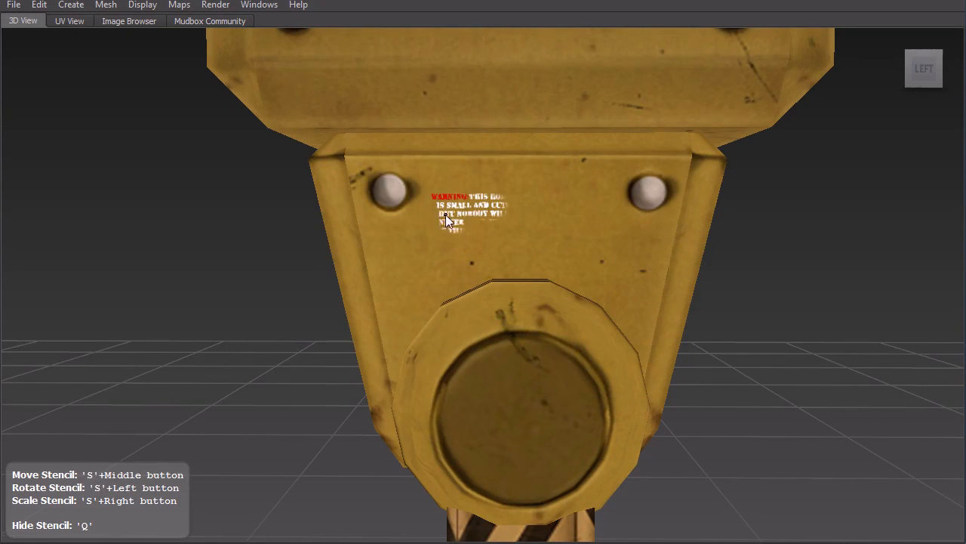
{"action": "left_click_drag", "start_coordinate": [464, 247], "coordinate": [492, 251]}
{"action": "left_click_drag", "start_coordinate": [425, 239], "coordinate": [438, 240]}
{"action": "left_click_drag", "start_coordinate": [431, 197], "coordinate": [435, 197]}
{"action": "key", "text": "q"}
- Shrink and shift the stencil, then paint the cartoon face and pointing hand beside the warning paragraph on the pelvis's left side
{"action": "key", "text": "q"}
{"action": "mouse_move", "coordinate": [624, 344]}
{"action": "right_mouse_down"}
{"action": "mouse_move", "coordinate": [595, 298]}
{"action": "mouse_move", "coordinate": [583, 300]}
{"action": "mouse_move", "coordinate": [586, 226]}
{"action": "mouse_move", "coordinate": [553, 179]}
{"action": "right_mouse_up"}
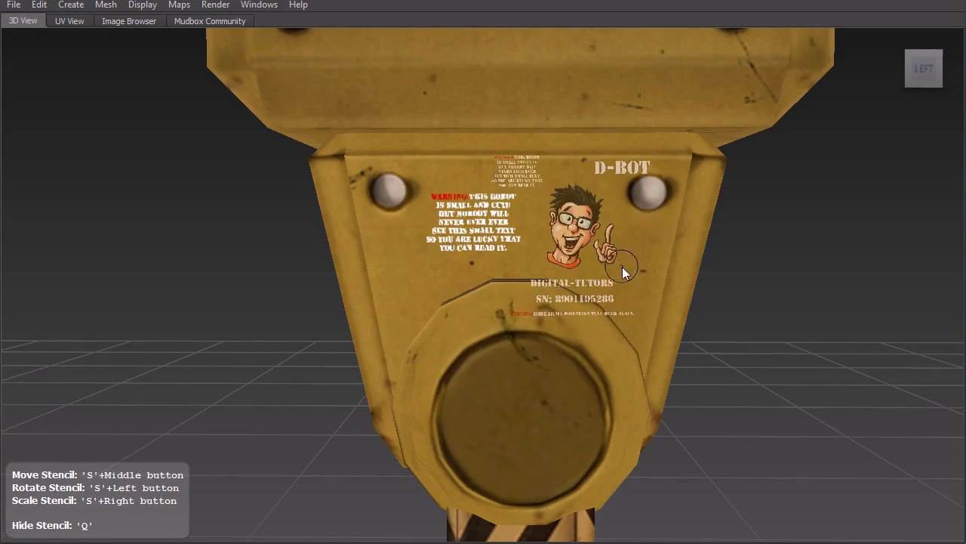
{"action": "middle_click_drag", "start_coordinate": [621, 267], "coordinate": [616, 264]}
{"action": "mouse_move", "coordinate": [561, 202]}
{"action": "left_mouse_down"}
{"action": "mouse_move", "coordinate": [574, 202]}
{"action": "mouse_move", "coordinate": [559, 218]}
{"action": "mouse_move", "coordinate": [567, 223]}
{"action": "left_mouse_up"}
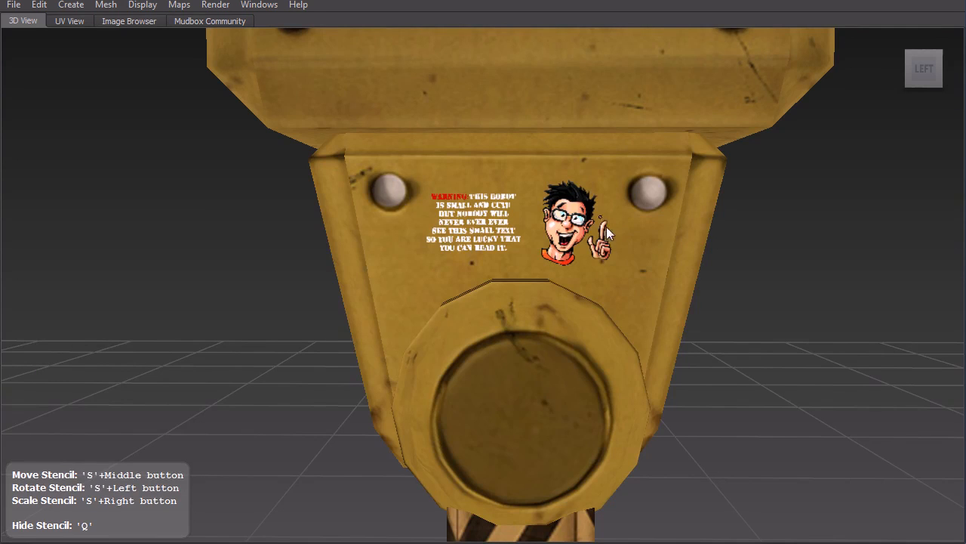
{"action": "mouse_move", "coordinate": [610, 273]}
{"action": "left_mouse_down"}
{"action": "mouse_move", "coordinate": [558, 269]}
{"action": "mouse_move", "coordinate": [590, 266]}
{"action": "left_mouse_up"}
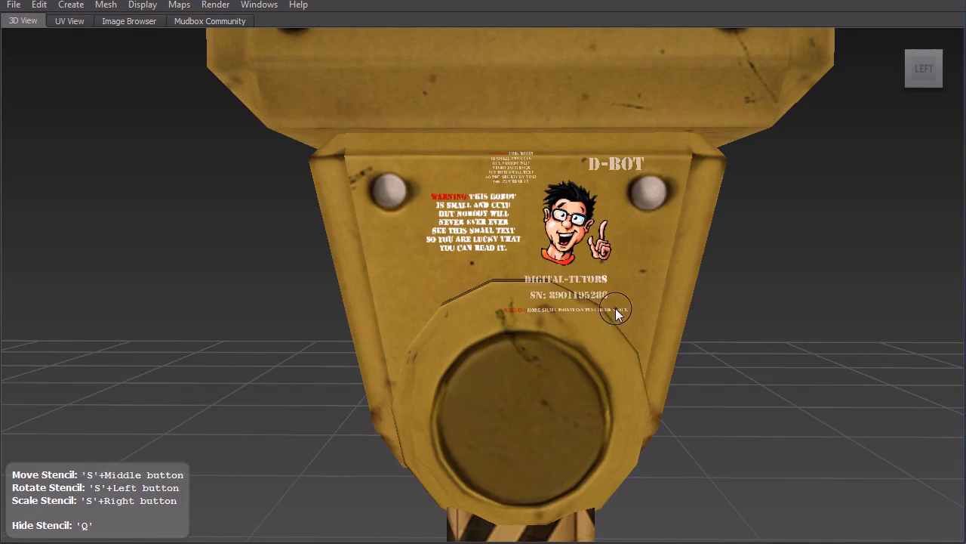
{"action": "key", "text": "q"}
{"action": "key", "text": "q"}
{"action": "key", "text": "q"}
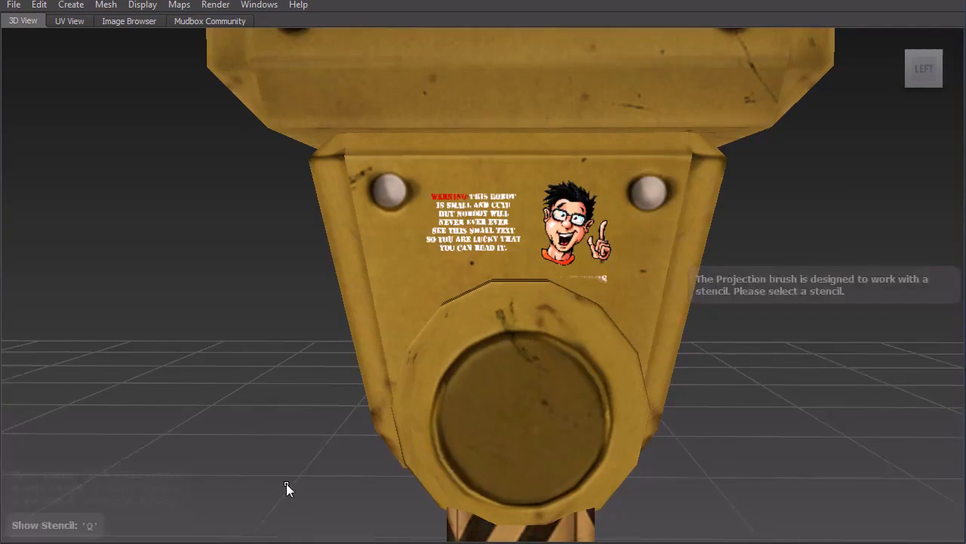
- Switch to Paint Erase and remove the stray DIGITAL-TUTORS fragment beneath the painted cartoon face
{"action": "key", "text": "Tab"}
{"action": "left_click", "coordinate": [281, 462]}
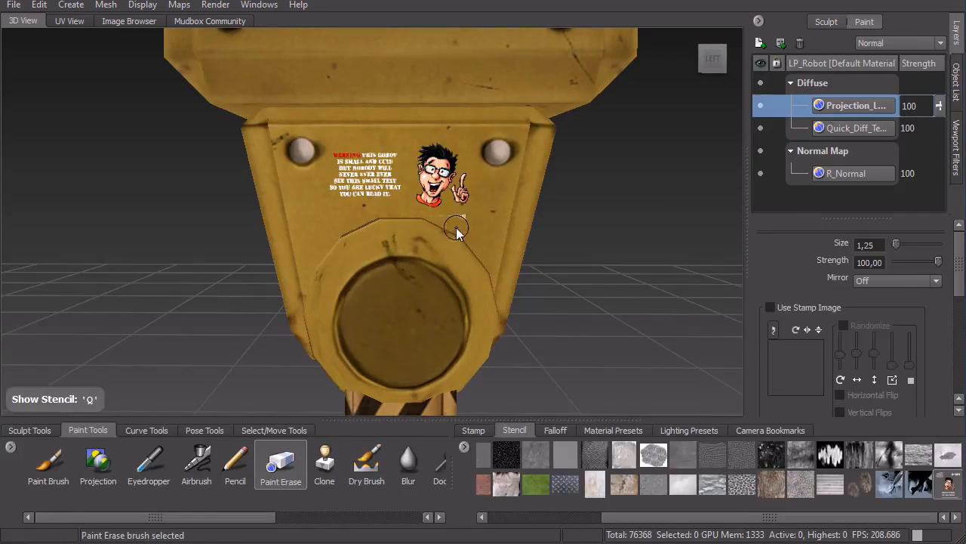
{"action": "key", "text": "q"}
{"action": "key", "text": "q"}
{"action": "key", "text": "Tab"}
- Switch back to the Projection brush and show the stencil over the forearm's front face
{"action": "right_click_drag", "start_coordinate": [576, 289], "coordinate": [705, 228], "text": "alt"}
{"action": "left_click_drag", "start_coordinate": [705, 229], "coordinate": [511, 302], "text": "alt"}
{"action": "middle_click_drag", "start_coordinate": [370, 300], "coordinate": [487, 330], "text": "alt"}
{"action": "right_click_drag", "start_coordinate": [486, 300], "coordinate": [500, 377], "text": "alt"}
{"action": "key", "text": "q"}
{"action": "key", "text": "q"}
{"action": "key", "text": "Tab"}
{"action": "left_click", "coordinate": [101, 468]}
{"action": "key", "text": "Tab"}
{"action": "key", "text": "q"}
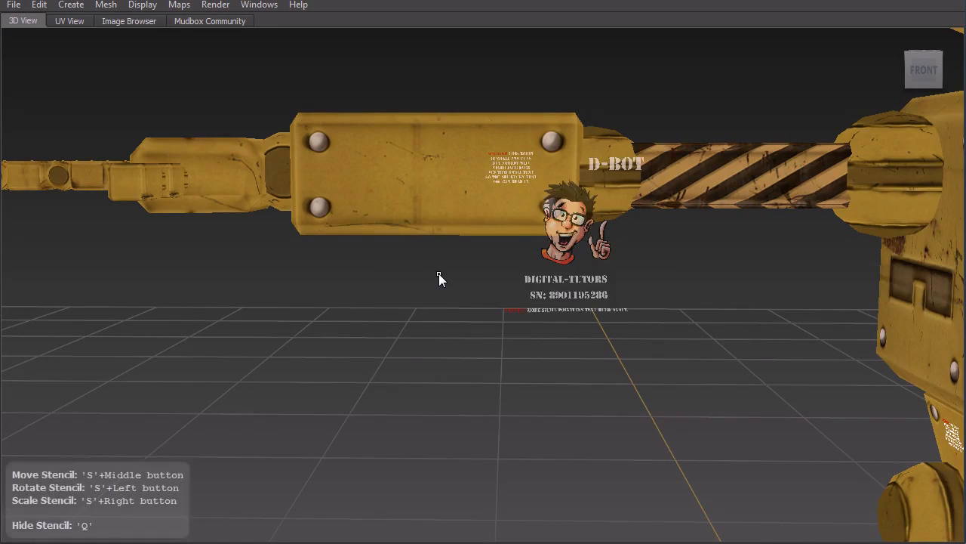
- Rotate the stencil about 90 degrees clockwise and enlarge it so the warning paragraph runs vertically beside the forearm's wrist-end bolts
{"action": "mouse_move", "coordinate": [459, 271]}
{"action": "left_mouse_down", "text": "alt"}
{"action": "mouse_move", "coordinate": [468, 286]}
{"action": "mouse_move", "coordinate": [458, 266]}
{"action": "left_mouse_up", "text": "alt"}
{"action": "right_click_drag", "start_coordinate": [458, 267], "coordinate": [511, 315], "text": "alt"}
{"action": "left_click_drag", "start_coordinate": [504, 316], "coordinate": [446, 227]}
{"action": "left_click_drag", "start_coordinate": [589, 420], "coordinate": [604, 440]}
{"action": "middle_click_drag", "start_coordinate": [575, 339], "coordinate": [463, 314]}
{"action": "left_click_drag", "start_coordinate": [462, 314], "coordinate": [472, 322]}
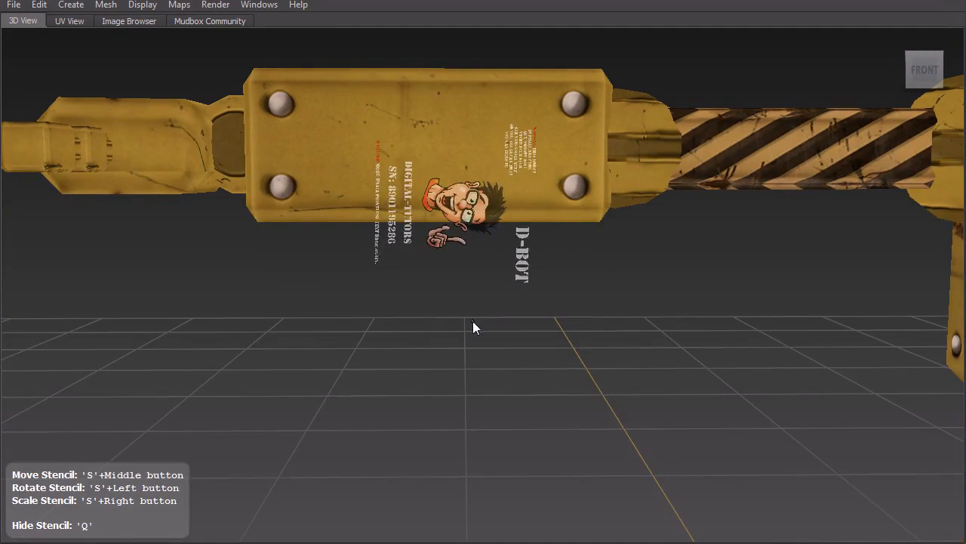
{"action": "right_click_drag", "start_coordinate": [468, 249], "coordinate": [494, 287]}
{"action": "middle_click_drag", "start_coordinate": [463, 268], "coordinate": [320, 276]}
{"action": "right_click_drag", "start_coordinate": [330, 252], "coordinate": [360, 262]}
{"action": "middle_click_drag", "start_coordinate": [360, 264], "coordinate": [323, 271]}
- Paint the sideways warning paragraph onto the forearm's front face and hide the stencil
{"action": "left_click", "coordinate": [370, 147]}
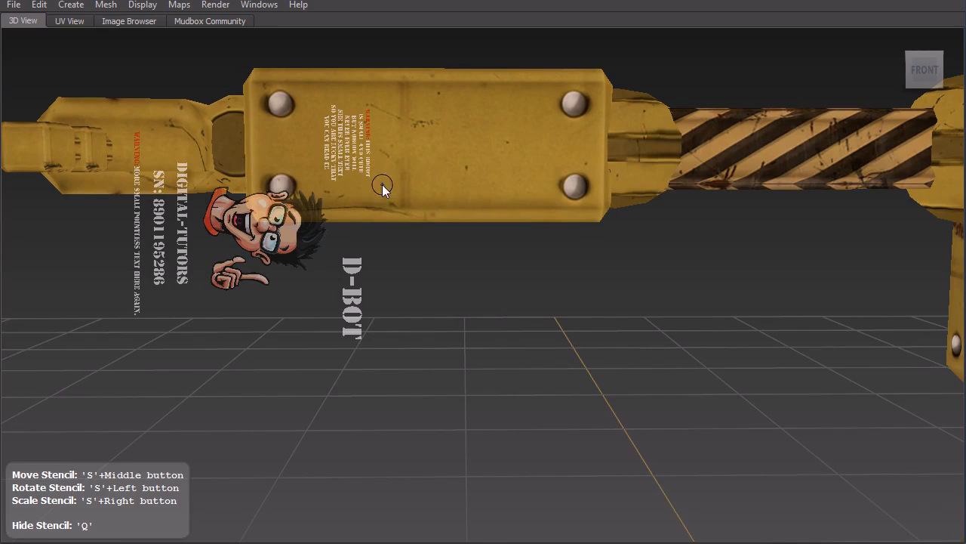
{"action": "left_click_drag", "start_coordinate": [337, 147], "coordinate": [329, 141]}
{"action": "key", "text": "q"}
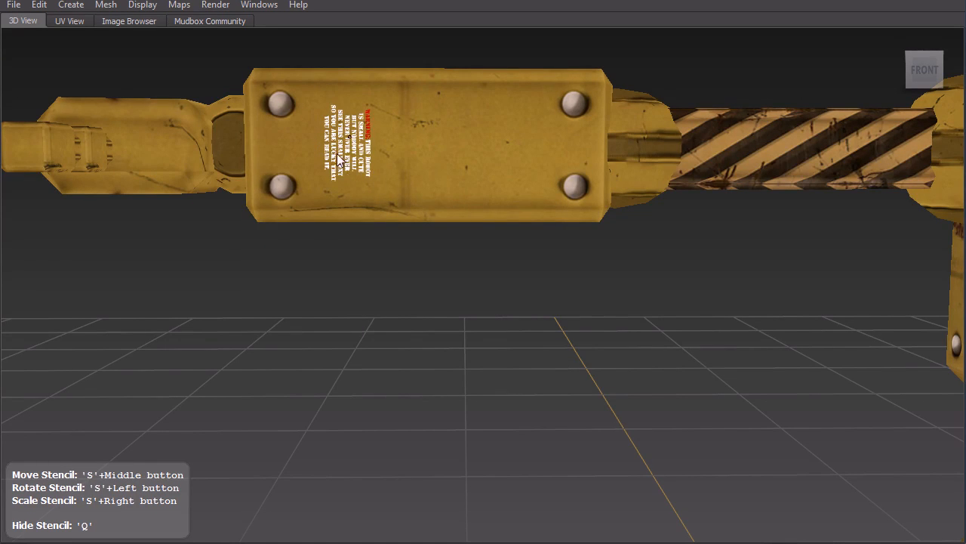
{"action": "left_click_drag", "start_coordinate": [325, 125], "coordinate": [352, 151]}
{"action": "key", "text": "q"}
- Turn the stencil back upright over the forearm's top face
{"action": "middle_click_drag", "start_coordinate": [580, 263], "coordinate": [363, 264], "text": "alt"}
{"action": "right_click_drag", "start_coordinate": [363, 263], "coordinate": [448, 101], "text": "alt"}
{"action": "left_click_drag", "start_coordinate": [448, 108], "coordinate": [513, 336], "text": "alt"}
{"action": "right_click_drag", "start_coordinate": [514, 336], "coordinate": [534, 398], "text": "alt"}
{"action": "key", "text": "q"}
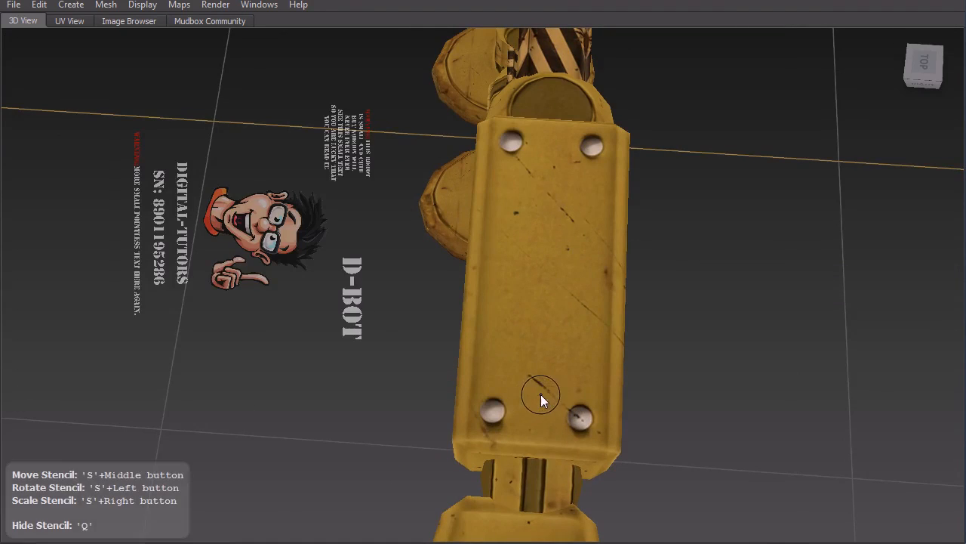
{"action": "left_click_drag", "start_coordinate": [289, 311], "coordinate": [264, 57], "text": "alt"}
{"action": "key", "text": "q"}
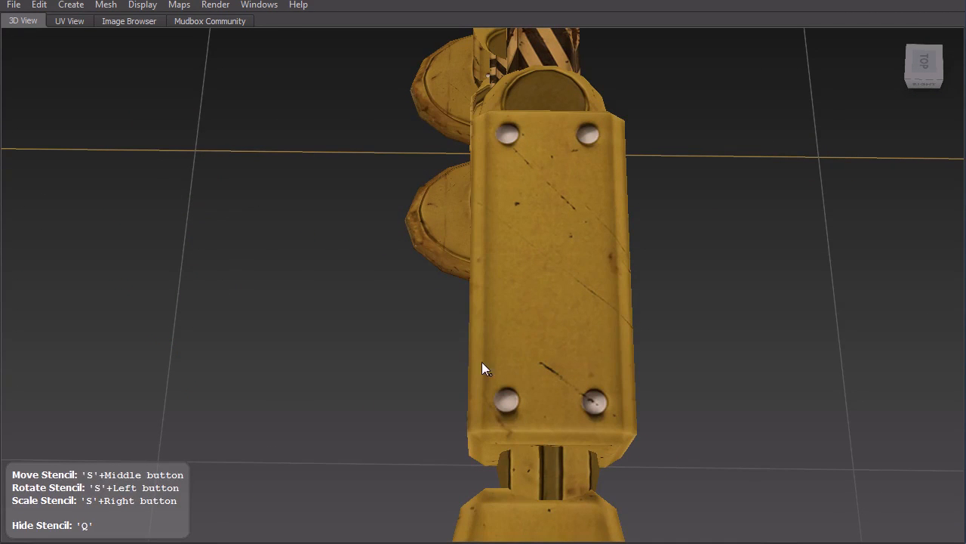
{"action": "key", "text": "q"}
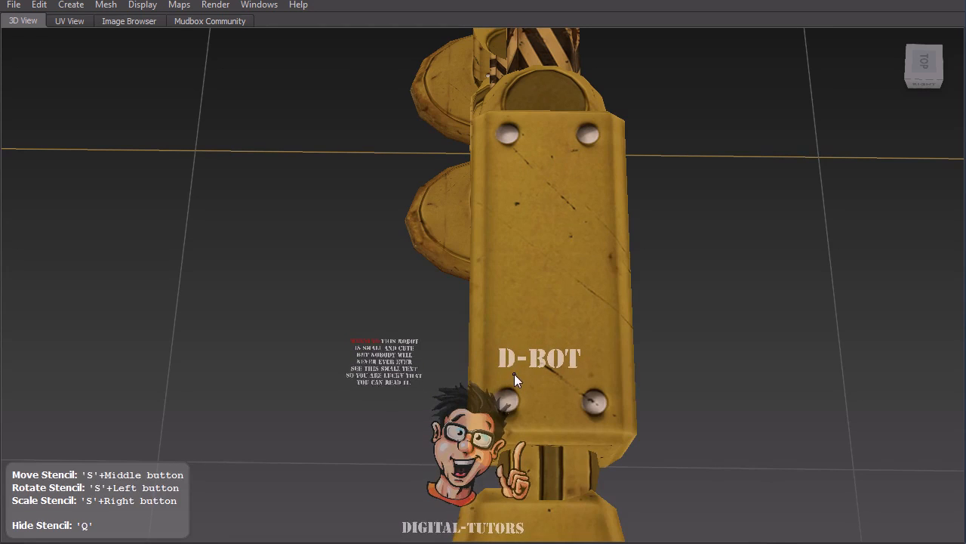
- Adjust the stencil's size and position, then paint D-BOT across the middle of the forearm's top face
{"action": "middle_click_drag", "start_coordinate": [514, 374], "coordinate": [523, 382]}
{"action": "right_click_drag", "start_coordinate": [523, 382], "coordinate": [504, 349]}
{"action": "middle_click_drag", "start_coordinate": [525, 360], "coordinate": [544, 341]}
{"action": "right_click_drag", "start_coordinate": [544, 341], "coordinate": [577, 391]}
{"action": "middle_click_drag", "start_coordinate": [563, 375], "coordinate": [543, 316]}
{"action": "left_click_drag", "start_coordinate": [495, 277], "coordinate": [600, 283]}
{"action": "key", "text": "q"}
- Shift the stencil and paint the warning paragraph directly beneath D-BOT on the forearm's top face
{"action": "key", "text": "q"}
{"action": "mouse_move", "coordinate": [521, 330]}
{"action": "middle_mouse_down"}
{"action": "mouse_move", "coordinate": [602, 379]}
{"action": "mouse_move", "coordinate": [683, 388]}
{"action": "mouse_move", "coordinate": [671, 378]}
{"action": "middle_mouse_up"}
{"action": "mouse_move", "coordinate": [557, 317]}
{"action": "left_mouse_down"}
{"action": "mouse_move", "coordinate": [509, 324]}
{"action": "mouse_move", "coordinate": [568, 315]}
{"action": "left_mouse_up"}
{"action": "key", "text": "q"}
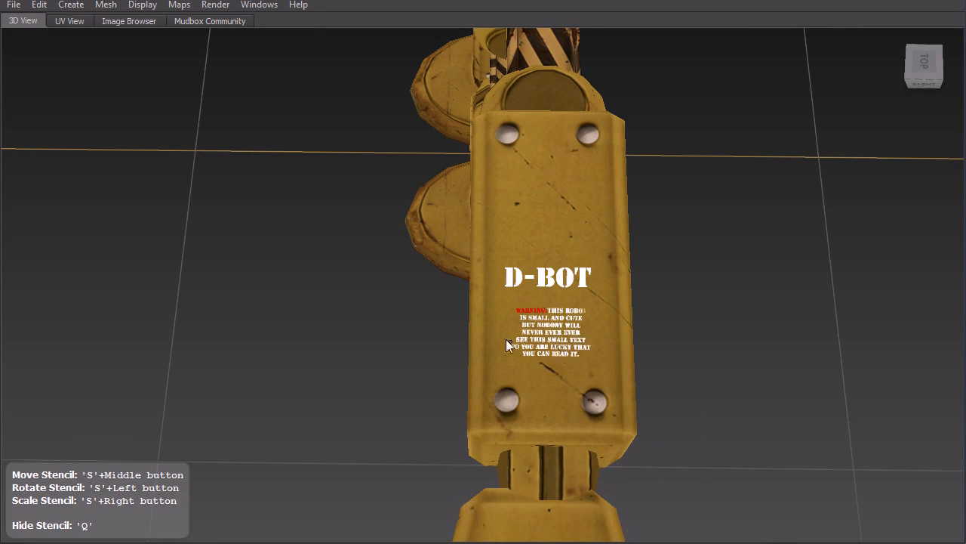
{"action": "left_click_drag", "start_coordinate": [586, 321], "coordinate": [560, 326]}
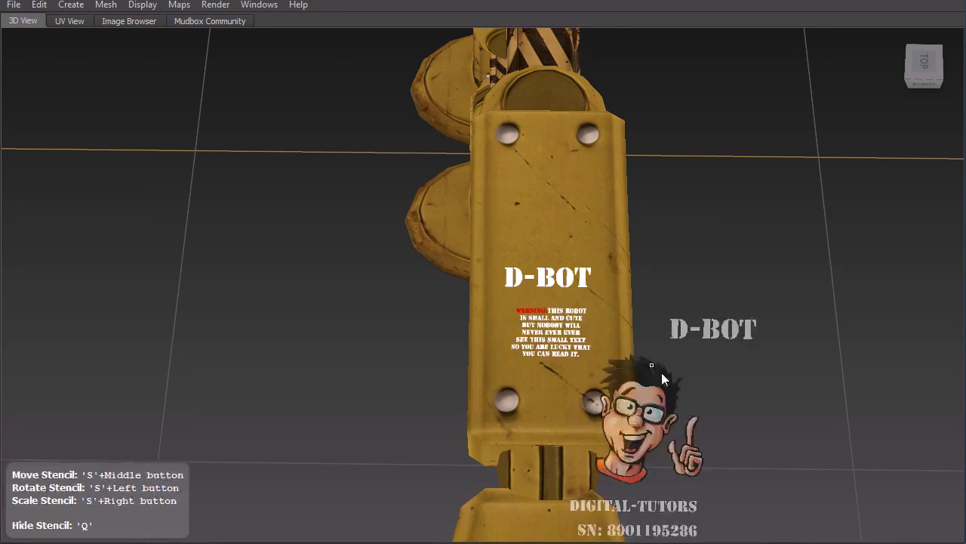
{"action": "key", "text": "q"}
- Enlarge and move the stencil so the line "WARNING: MORE SMALL POINTLESS TEXT HERE AGAIN." sits above the recess on the forearm's back face
{"action": "right_click_drag", "start_coordinate": [708, 421], "coordinate": [614, 262], "text": "alt"}
{"action": "mouse_move", "coordinate": [615, 261]}
{"action": "left_mouse_down", "text": "alt"}
{"action": "mouse_move", "coordinate": [819, 200]}
{"action": "mouse_move", "coordinate": [833, 212]}
{"action": "mouse_move", "coordinate": [810, 163]}
{"action": "mouse_move", "coordinate": [434, 191]}
{"action": "mouse_move", "coordinate": [386, 176]}
{"action": "mouse_move", "coordinate": [416, 210]}
{"action": "left_mouse_up", "text": "alt"}
{"action": "right_click_drag", "start_coordinate": [415, 209], "coordinate": [482, 369], "text": "alt"}
{"action": "middle_click_drag", "start_coordinate": [438, 253], "coordinate": [504, 316], "text": "alt"}
{"action": "right_click_drag", "start_coordinate": [505, 315], "coordinate": [522, 299], "text": "alt"}
{"action": "key", "text": "q"}
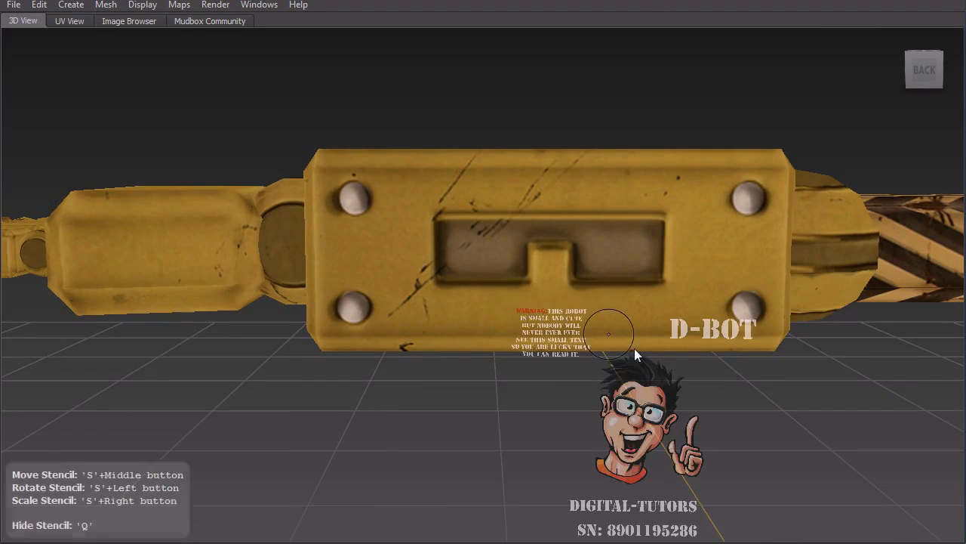
{"action": "right_click_drag", "start_coordinate": [658, 361], "coordinate": [664, 385]}
{"action": "middle_click_drag", "start_coordinate": [633, 355], "coordinate": [542, 114]}
{"action": "right_click_drag", "start_coordinate": [543, 114], "coordinate": [538, 331]}
{"action": "middle_click_drag", "start_coordinate": [538, 330], "coordinate": [546, 138]}
{"action": "right_click_drag", "start_coordinate": [545, 137], "coordinate": [545, 123]}
{"action": "middle_click_drag", "start_coordinate": [545, 123], "coordinate": [555, 168]}
{"action": "left_click_drag", "start_coordinate": [555, 167], "coordinate": [551, 167]}
{"action": "middle_click_drag", "start_coordinate": [555, 146], "coordinate": [551, 154]}
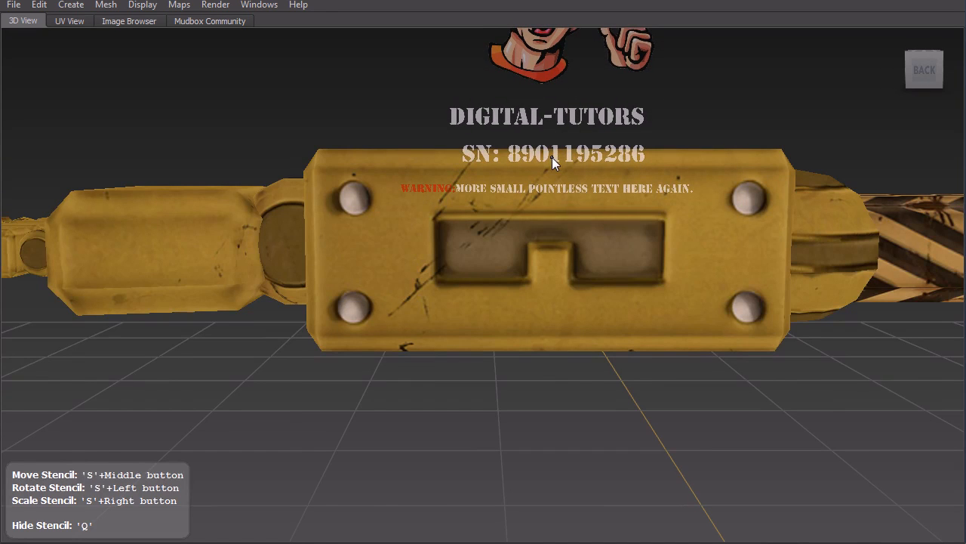
- Paint the one-line warning above the recess on the forearm's back face
{"action": "key", "text": "q"}
{"action": "mouse_move", "coordinate": [409, 188]}
{"action": "left_mouse_down"}
{"action": "mouse_move", "coordinate": [686, 181]}
{"action": "mouse_move", "coordinate": [614, 199]}
{"action": "left_mouse_up"}
{"action": "key", "text": "q"}
- Try to paint a smaller copy of the one-line warning below the recess on the forearm's back face
{"action": "right_click_drag", "start_coordinate": [581, 180], "coordinate": [542, 122]}
{"action": "mouse_move", "coordinate": [539, 133]}
{"action": "middle_mouse_down"}
{"action": "mouse_move", "coordinate": [540, 272]}
{"action": "mouse_move", "coordinate": [489, 299]}
{"action": "mouse_move", "coordinate": [494, 307]}
{"action": "middle_mouse_up"}
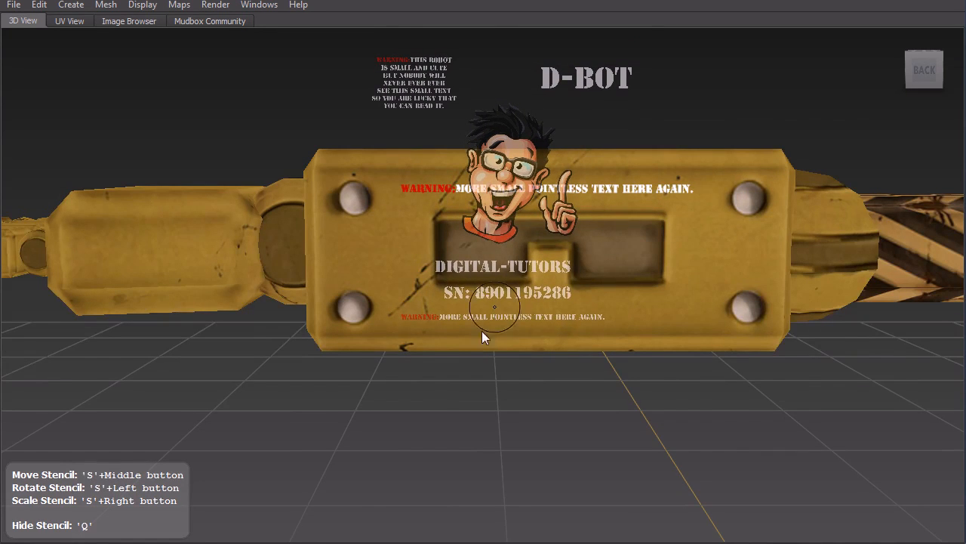
{"action": "left_click_drag", "start_coordinate": [410, 327], "coordinate": [483, 325]}
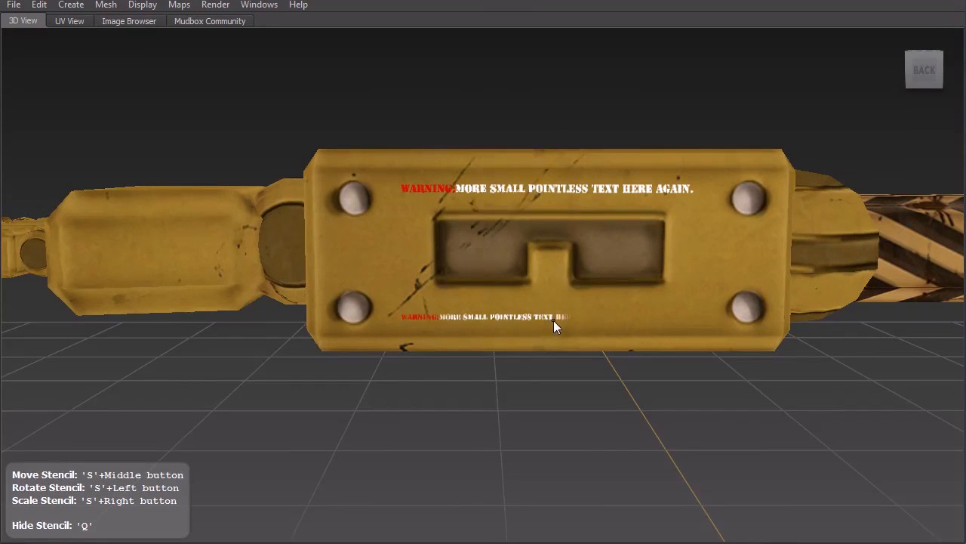
{"action": "key", "text": "q"}
- Try to paint DIGITAL-TUTORS in large lettering centred below the recess on the forearm's back face
{"action": "middle_click_drag", "start_coordinate": [525, 280], "coordinate": [568, 340]}
{"action": "mouse_move", "coordinate": [567, 339]}
{"action": "right_mouse_down"}
{"action": "mouse_move", "coordinate": [583, 377]}
{"action": "mouse_move", "coordinate": [596, 352]}
{"action": "mouse_move", "coordinate": [579, 330]}
{"action": "right_mouse_up"}
{"action": "middle_click_drag", "start_coordinate": [579, 329], "coordinate": [577, 334]}
{"action": "left_click_drag", "start_coordinate": [463, 308], "coordinate": [487, 315]}
{"action": "key", "text": "q"}
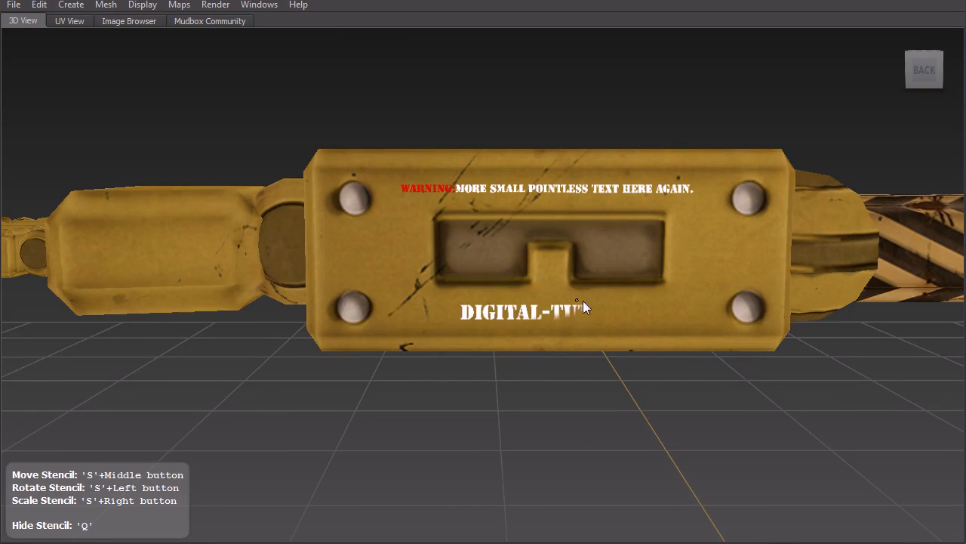
{"action": "left_click_drag", "start_coordinate": [628, 314], "coordinate": [542, 311]}
{"action": "left_click_drag", "start_coordinate": [466, 315], "coordinate": [469, 317]}
- Hide the stencil and review the lettering on the forearm's back face from farther away
{"action": "key", "text": "q"}
{"action": "mouse_move", "coordinate": [570, 181]}
{"action": "right_mouse_down", "text": "alt"}
{"action": "mouse_move", "coordinate": [603, 255]}
{"action": "mouse_move", "coordinate": [601, 241]}
{"action": "right_mouse_up", "text": "alt"}
{"action": "middle_click_drag", "start_coordinate": [601, 240], "coordinate": [291, 268], "text": "alt"}
{"action": "right_click_drag", "start_coordinate": [291, 267], "coordinate": [483, 425], "text": "alt"}
{"action": "middle_click_drag", "start_coordinate": [438, 406], "coordinate": [546, 381], "text": "alt"}
{"action": "right_click_drag", "start_coordinate": [400, 366], "coordinate": [445, 386], "text": "alt"}
{"action": "left_click_drag", "start_coordinate": [445, 385], "coordinate": [593, 305], "text": "alt"}
{"action": "middle_click_drag", "start_coordinate": [604, 388], "coordinate": [520, 301], "text": "alt"}
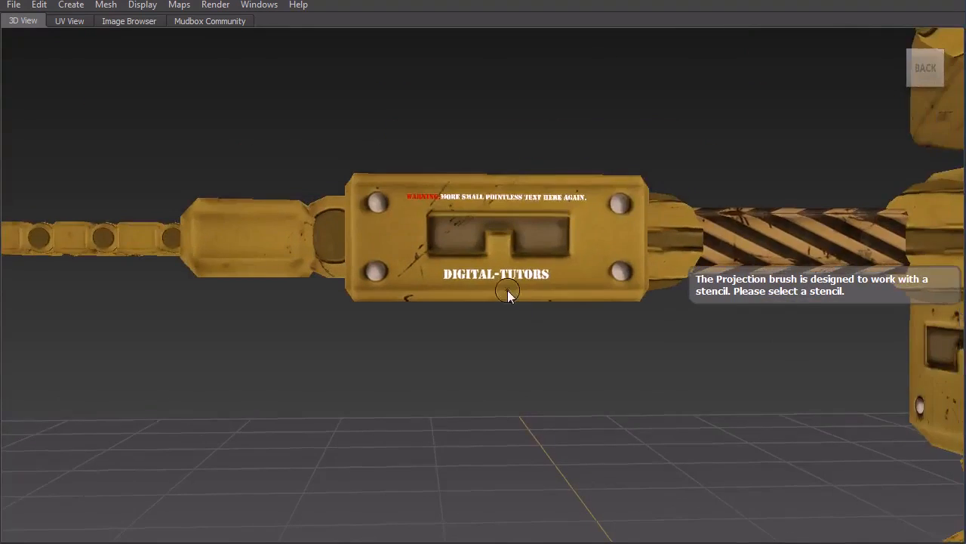
- Try to paint DIGITAL-TUTORS and the serial-number line in smaller lettering below the forearm's recess, working close up
{"action": "scroll", "coordinate": [520, 300], "scroll_direction": "up", "scroll_amount": 5}
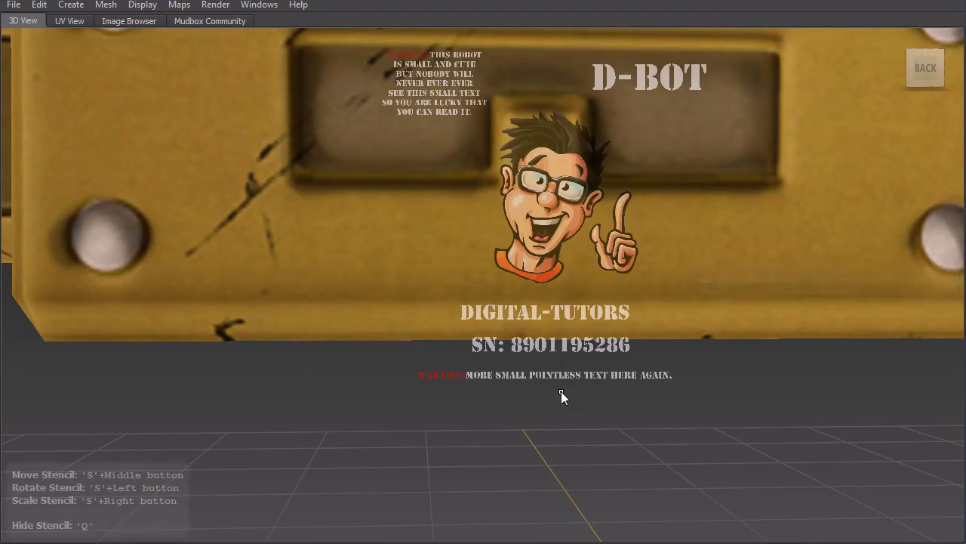
{"action": "middle_click_drag", "start_coordinate": [565, 390], "coordinate": [545, 252]}
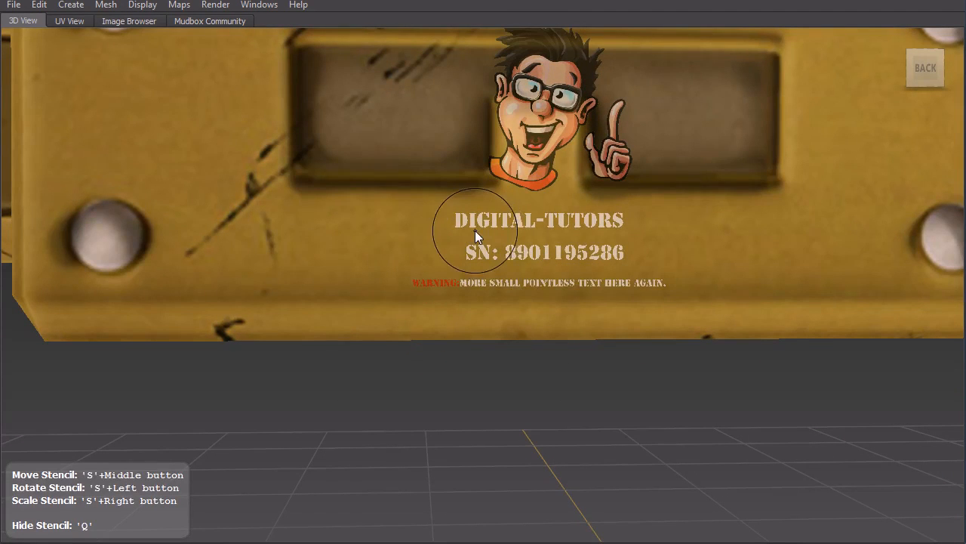
{"action": "mouse_move", "coordinate": [594, 204]}
{"action": "right_mouse_down"}
{"action": "mouse_move", "coordinate": [574, 171]}
{"action": "mouse_move", "coordinate": [580, 234]}
{"action": "mouse_move", "coordinate": [571, 201]}
{"action": "mouse_move", "coordinate": [565, 237]}
{"action": "mouse_move", "coordinate": [576, 267]}
{"action": "mouse_move", "coordinate": [567, 258]}
{"action": "right_mouse_up"}
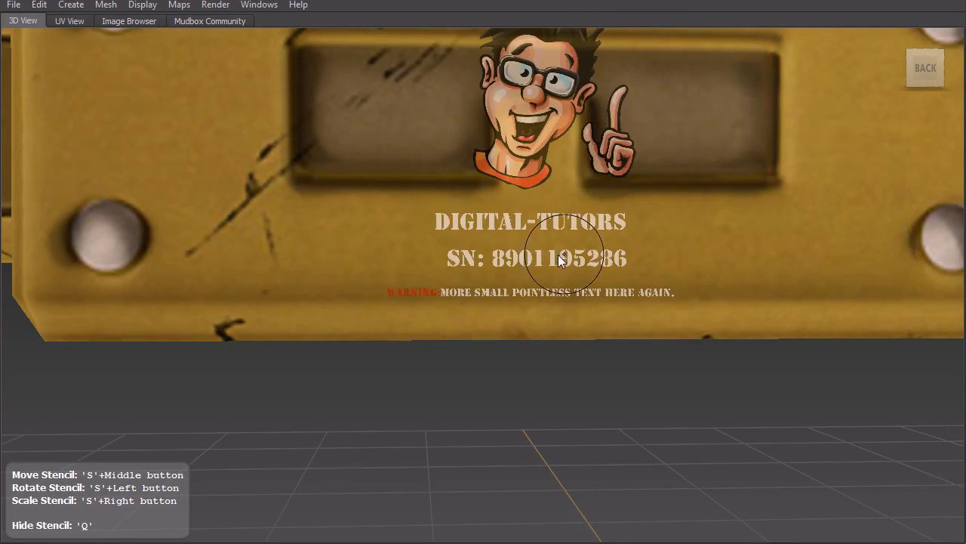
{"action": "mouse_move", "coordinate": [446, 225]}
{"action": "left_mouse_down"}
{"action": "mouse_move", "coordinate": [622, 214]}
{"action": "mouse_move", "coordinate": [523, 237]}
{"action": "left_mouse_up"}
{"action": "left_click_drag", "start_coordinate": [448, 246], "coordinate": [632, 248]}
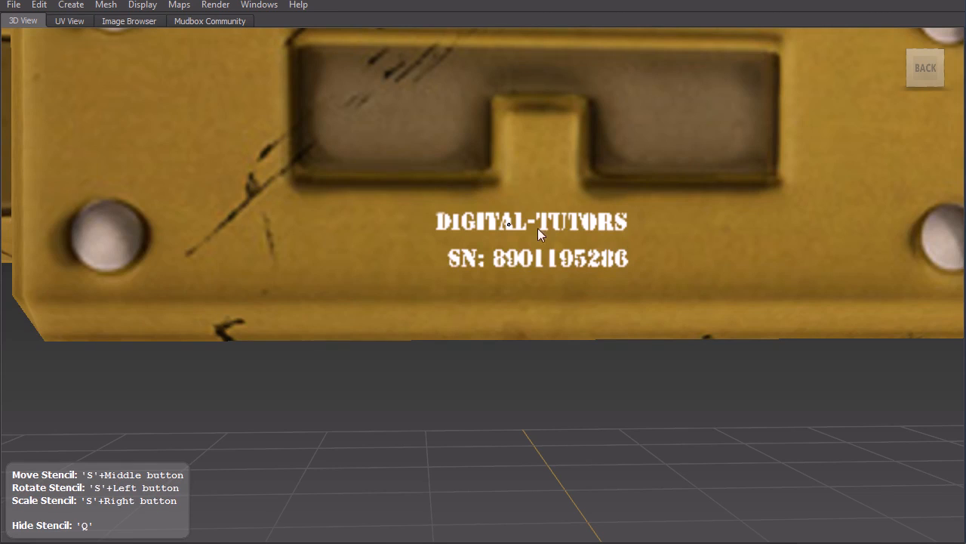
- Realign the stencil below the forearm's recess, paint DIGITAL-TUTORS with the serial-number line beneath it, and hide the stencil
{"action": "right_click_drag", "start_coordinate": [665, 303], "coordinate": [636, 229], "text": "alt"}
{"action": "key", "text": "q"}
{"action": "left_click_drag", "start_coordinate": [635, 278], "coordinate": [531, 311], "text": "alt"}
{"action": "right_click_drag", "start_coordinate": [531, 311], "coordinate": [543, 396], "text": "alt"}
{"action": "key", "text": "q"}
{"action": "mouse_move", "coordinate": [499, 286]}
{"action": "middle_mouse_down"}
{"action": "mouse_move", "coordinate": [478, 272]}
{"action": "mouse_move", "coordinate": [436, 277]}
{"action": "middle_mouse_up"}
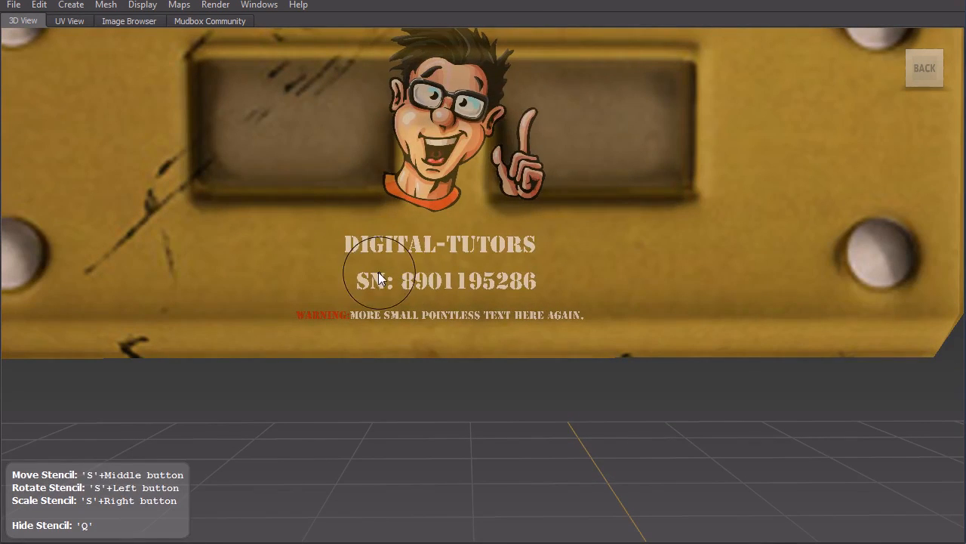
{"action": "left_click_drag", "start_coordinate": [357, 259], "coordinate": [467, 250]}
{"action": "mouse_move", "coordinate": [363, 254]}
{"action": "left_mouse_down"}
{"action": "mouse_move", "coordinate": [499, 260]}
{"action": "mouse_move", "coordinate": [411, 270]}
{"action": "left_mouse_up"}
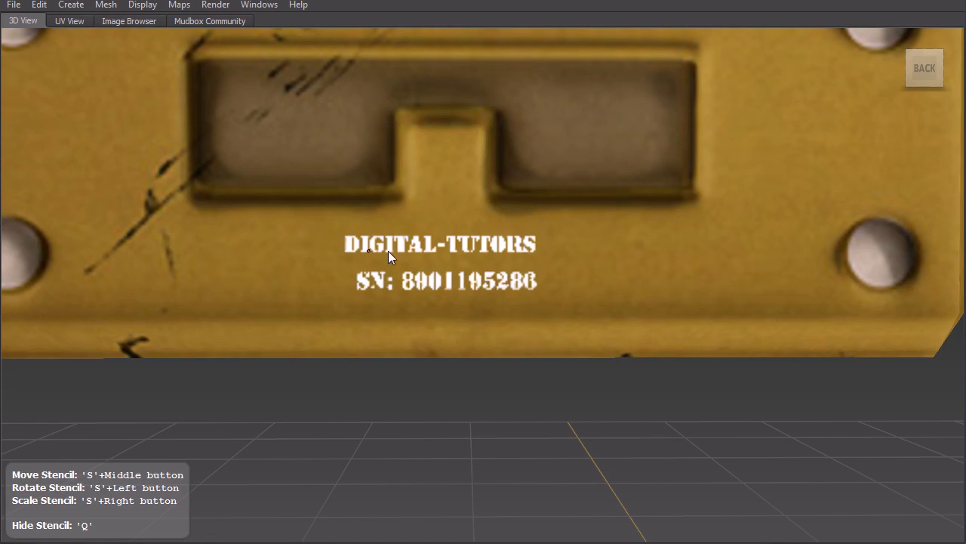
{"action": "left_click_drag", "start_coordinate": [528, 274], "coordinate": [341, 280]}
{"action": "key", "text": "q"}
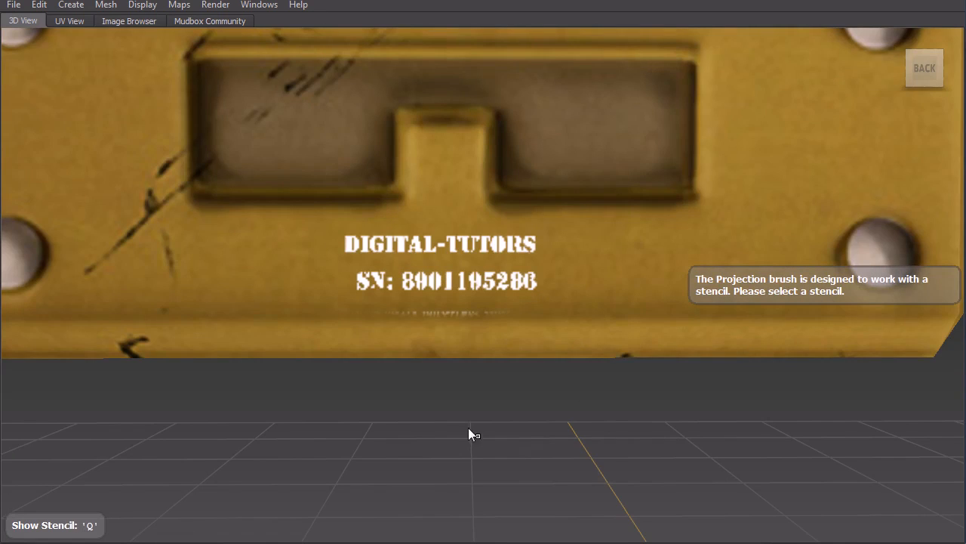
- Position and scale the stencil over the top of the hand so its text lines fit above the knuckles
{"action": "left_click_drag", "start_coordinate": [536, 452], "coordinate": [597, 389], "text": "alt"}
{"action": "left_click_drag", "start_coordinate": [650, 462], "coordinate": [550, 406], "text": "alt"}
{"action": "scroll", "coordinate": [483, 374], "scroll_direction": "up", "scroll_amount": 3}
{"action": "left_click_drag", "start_coordinate": [383, 329], "coordinate": [503, 262], "text": "alt"}
{"action": "scroll", "coordinate": [521, 310], "scroll_direction": "up", "scroll_amount": 5}
{"action": "key", "text": "s"}
{"action": "middle_click_drag", "start_coordinate": [510, 293], "coordinate": [582, 303]}
{"action": "mouse_move", "coordinate": [583, 303]}
{"action": "right_mouse_down"}
{"action": "mouse_move", "coordinate": [588, 324]}
{"action": "mouse_move", "coordinate": [577, 293]}
{"action": "right_mouse_up"}
- Paint the serial-number line and the one-line warning onto the top of the hand
{"action": "key", "text": "q"}
{"action": "mouse_move", "coordinate": [368, 333]}
{"action": "left_mouse_down"}
{"action": "mouse_move", "coordinate": [369, 322]}
{"action": "mouse_move", "coordinate": [539, 306]}
{"action": "mouse_move", "coordinate": [630, 317]}
{"action": "left_mouse_up"}
{"action": "mouse_move", "coordinate": [414, 292]}
{"action": "left_mouse_down"}
{"action": "mouse_move", "coordinate": [556, 297]}
{"action": "mouse_move", "coordinate": [435, 280]}
{"action": "left_mouse_up"}
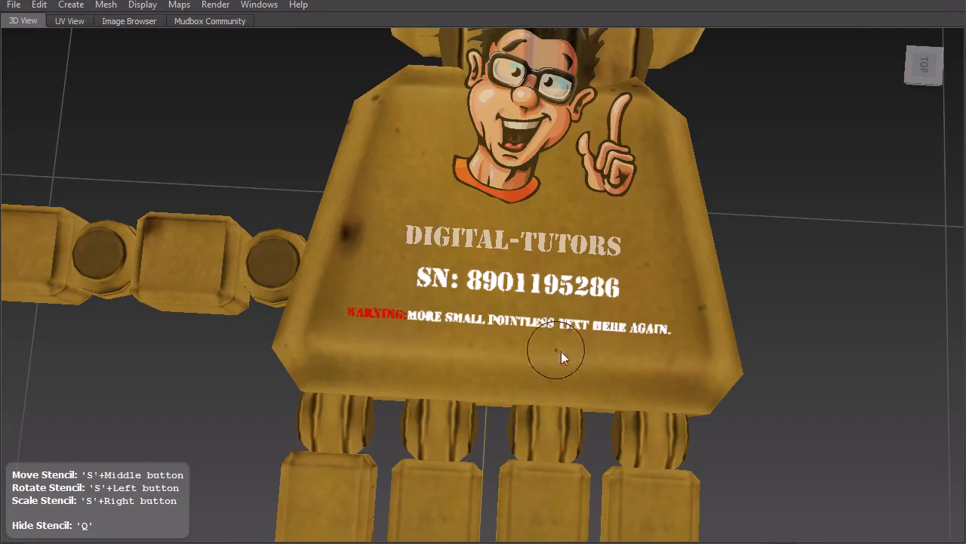
- Position and scale the stencil so the cartoon character fits inside the round ear disc on the side of the head
{"action": "key", "text": "q"}
{"action": "mouse_move", "coordinate": [693, 305]}
{"action": "right_mouse_down", "text": "alt"}
{"action": "mouse_move", "coordinate": [678, 273]}
{"action": "mouse_move", "coordinate": [607, 274]}
{"action": "right_mouse_up", "text": "alt"}
{"action": "left_click_drag", "start_coordinate": [607, 274], "coordinate": [807, 203], "text": "alt"}
{"action": "right_click_drag", "start_coordinate": [580, 211], "coordinate": [533, 235], "text": "alt"}
{"action": "left_click_drag", "start_coordinate": [494, 279], "coordinate": [606, 231], "text": "alt"}
{"action": "right_click_drag", "start_coordinate": [467, 213], "coordinate": [510, 216], "text": "alt"}
{"action": "middle_click_drag", "start_coordinate": [509, 216], "coordinate": [496, 249], "text": "alt"}
{"action": "left_click_drag", "start_coordinate": [496, 248], "coordinate": [492, 242], "text": "alt"}
{"action": "right_click_drag", "start_coordinate": [471, 249], "coordinate": [496, 250], "text": "alt"}
{"action": "middle_click_drag", "start_coordinate": [497, 250], "coordinate": [483, 282], "text": "alt"}
{"action": "left_click_drag", "start_coordinate": [483, 282], "coordinate": [474, 265], "text": "alt"}
{"action": "right_click_drag", "start_coordinate": [474, 265], "coordinate": [478, 287], "text": "alt"}
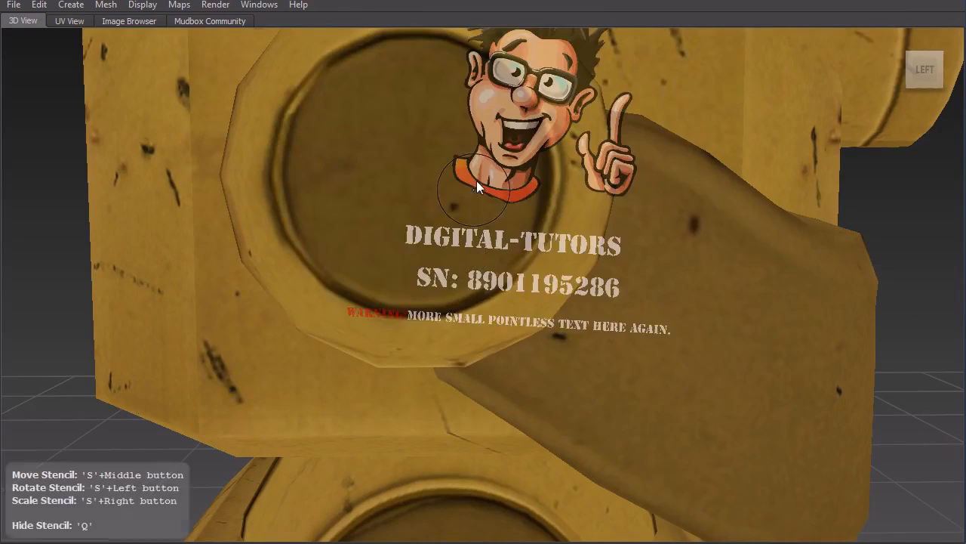
{"action": "middle_click_drag", "start_coordinate": [478, 183], "coordinate": [395, 255]}
{"action": "right_click_drag", "start_coordinate": [396, 256], "coordinate": [384, 195]}
{"action": "mouse_move", "coordinate": [383, 195]}
{"action": "left_mouse_down"}
{"action": "mouse_move", "coordinate": [375, 181]}
{"action": "mouse_move", "coordinate": [384, 191]}
{"action": "left_mouse_up"}
{"action": "middle_click_drag", "start_coordinate": [384, 191], "coordinate": [380, 195]}
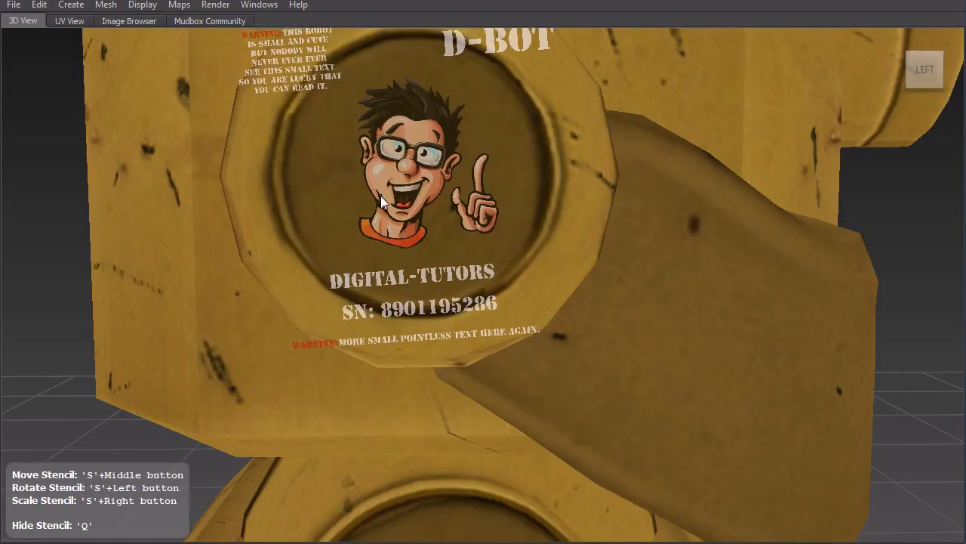
- Try to paint the cartoon character onto the ear disc, hide the stencil and inspect the head from both sides
{"action": "mouse_move", "coordinate": [399, 132]}
{"action": "left_mouse_down"}
{"action": "mouse_move", "coordinate": [380, 122]}
{"action": "mouse_move", "coordinate": [440, 157]}
{"action": "mouse_move", "coordinate": [463, 242]}
{"action": "mouse_move", "coordinate": [396, 235]}
{"action": "mouse_move", "coordinate": [398, 201]}
{"action": "mouse_move", "coordinate": [374, 221]}
{"action": "left_mouse_up"}
{"action": "key", "text": "q"}
{"action": "right_click_drag", "start_coordinate": [665, 373], "coordinate": [540, 144], "text": "alt"}
{"action": "left_click_drag", "start_coordinate": [593, 227], "coordinate": [524, 233], "text": "alt"}
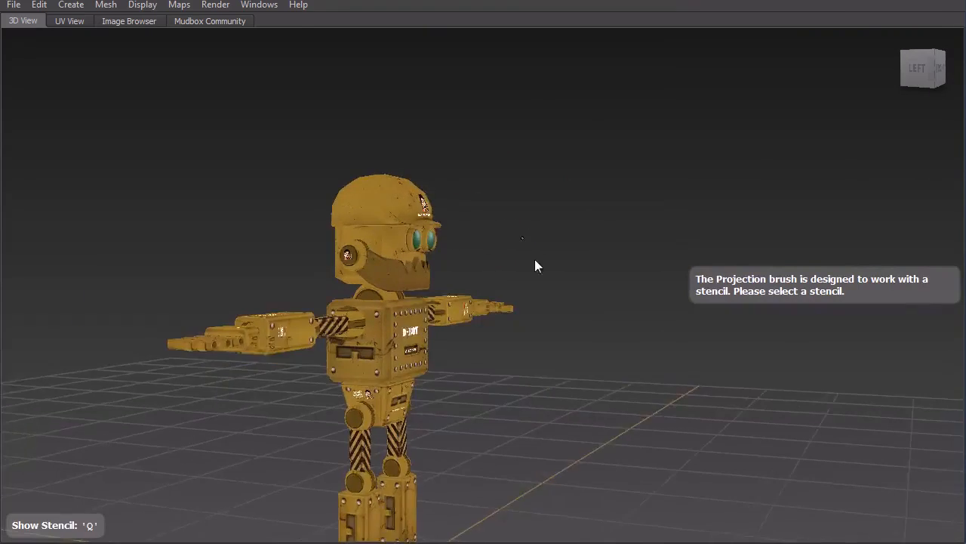
{"action": "right_click_drag", "start_coordinate": [526, 240], "coordinate": [550, 340], "text": "alt"}
{"action": "left_click_drag", "start_coordinate": [549, 340], "coordinate": [287, 359], "text": "alt"}
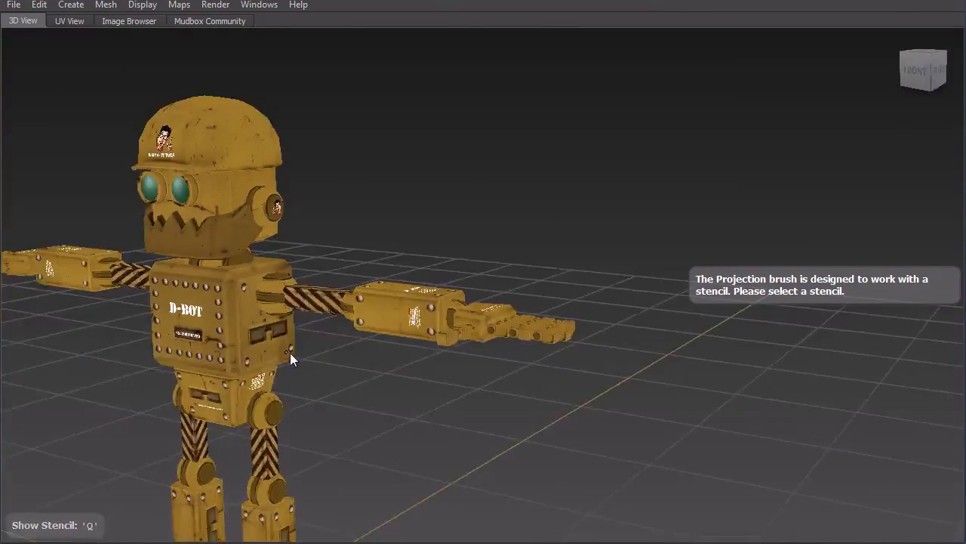
- Align the stencil's D-BOT lettering with the ear disc, paint it there instead of the cartoon character, and hide the stencil
{"action": "right_click_drag", "start_coordinate": [286, 352], "coordinate": [549, 338], "text": "alt"}
{"action": "left_click_drag", "start_coordinate": [549, 339], "coordinate": [534, 374], "text": "alt"}
{"action": "right_click_drag", "start_coordinate": [535, 374], "coordinate": [516, 362], "text": "alt"}
{"action": "mouse_move", "coordinate": [516, 363]}
{"action": "left_mouse_down", "text": "alt"}
{"action": "mouse_move", "coordinate": [517, 334]}
{"action": "mouse_move", "coordinate": [521, 370]}
{"action": "left_mouse_up", "text": "alt"}
{"action": "right_click_drag", "start_coordinate": [494, 265], "coordinate": [503, 350], "text": "alt"}
{"action": "key", "text": "q"}
{"action": "mouse_move", "coordinate": [507, 273]}
{"action": "middle_mouse_down"}
{"action": "mouse_move", "coordinate": [496, 311]}
{"action": "mouse_move", "coordinate": [427, 302]}
{"action": "mouse_move", "coordinate": [446, 322]}
{"action": "mouse_move", "coordinate": [426, 296]}
{"action": "mouse_move", "coordinate": [399, 293]}
{"action": "middle_mouse_up"}
{"action": "right_click_drag", "start_coordinate": [447, 204], "coordinate": [459, 238]}
{"action": "middle_click_drag", "start_coordinate": [458, 238], "coordinate": [457, 242]}
{"action": "mouse_move", "coordinate": [408, 99]}
{"action": "left_mouse_down"}
{"action": "mouse_move", "coordinate": [495, 105]}
{"action": "mouse_move", "coordinate": [498, 92]}
{"action": "left_mouse_up"}
{"action": "key", "text": "q"}
- Position and scale the stencil so DIGITAL-TUTORS is centered below the lower recess on the back of the head
{"action": "mouse_move", "coordinate": [576, 322]}
{"action": "left_mouse_down", "text": "alt"}
{"action": "mouse_move", "coordinate": [715, 323]}
{"action": "mouse_move", "coordinate": [290, 303]}
{"action": "mouse_move", "coordinate": [427, 307]}
{"action": "mouse_move", "coordinate": [356, 311]}
{"action": "mouse_move", "coordinate": [382, 309]}
{"action": "left_mouse_up", "text": "alt"}
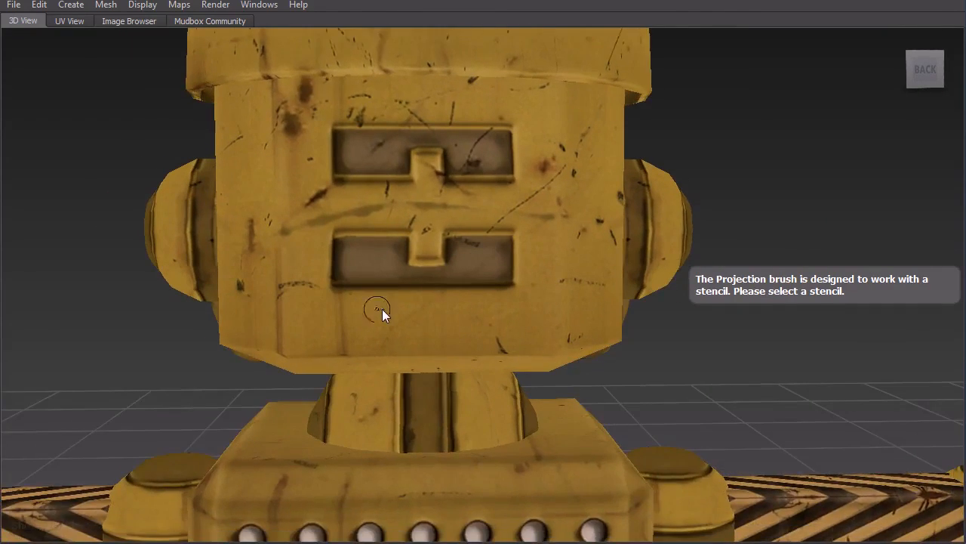
{"action": "right_click_drag", "start_coordinate": [382, 308], "coordinate": [383, 359], "text": "alt"}
{"action": "key", "text": "q"}
{"action": "middle_click_drag", "start_coordinate": [396, 333], "coordinate": [443, 316]}
{"action": "right_click_drag", "start_coordinate": [442, 316], "coordinate": [441, 345]}
{"action": "middle_click_drag", "start_coordinate": [442, 344], "coordinate": [468, 323]}
{"action": "right_click_drag", "start_coordinate": [468, 323], "coordinate": [478, 362]}
{"action": "middle_click_drag", "start_coordinate": [478, 362], "coordinate": [467, 317]}
{"action": "right_click_drag", "start_coordinate": [467, 318], "coordinate": [469, 334]}
{"action": "middle_click_drag", "start_coordinate": [469, 335], "coordinate": [470, 324]}
- Paint DIGITAL-TUTORS beneath the lower recess on the back of the head and hide the stencil
{"action": "key", "text": "q"}
{"action": "left_click_drag", "start_coordinate": [237, 355], "coordinate": [362, 348]}
{"action": "mouse_move", "coordinate": [271, 349]}
{"action": "left_mouse_down"}
{"action": "mouse_move", "coordinate": [431, 343]}
{"action": "mouse_move", "coordinate": [409, 348]}
{"action": "mouse_move", "coordinate": [503, 367]}
{"action": "mouse_move", "coordinate": [439, 360]}
{"action": "left_mouse_up"}
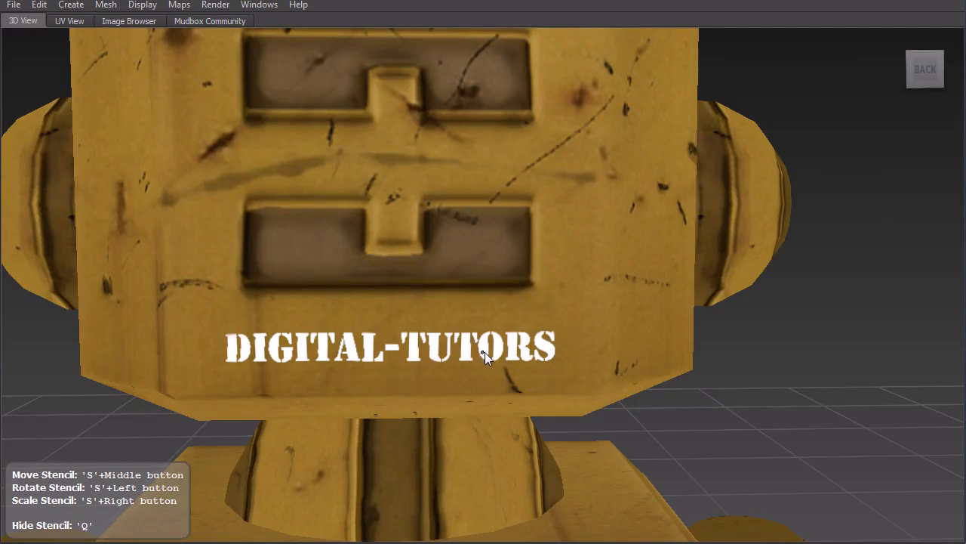
{"action": "key", "text": "q"}
- Place the stencil so the multi-line warning lies on the head's rear side face, between the ear and the rear recesses
{"action": "right_click_drag", "start_coordinate": [484, 396], "coordinate": [426, 298], "text": "alt"}
{"action": "mouse_move", "coordinate": [426, 298]}
{"action": "left_mouse_down", "text": "alt"}
{"action": "mouse_move", "coordinate": [491, 324]}
{"action": "mouse_move", "coordinate": [523, 310]}
{"action": "left_mouse_up", "text": "alt"}
{"action": "mouse_move", "coordinate": [500, 271]}
{"action": "left_mouse_down", "text": "alt"}
{"action": "mouse_move", "coordinate": [269, 272]}
{"action": "mouse_move", "coordinate": [500, 278]}
{"action": "left_mouse_up", "text": "alt"}
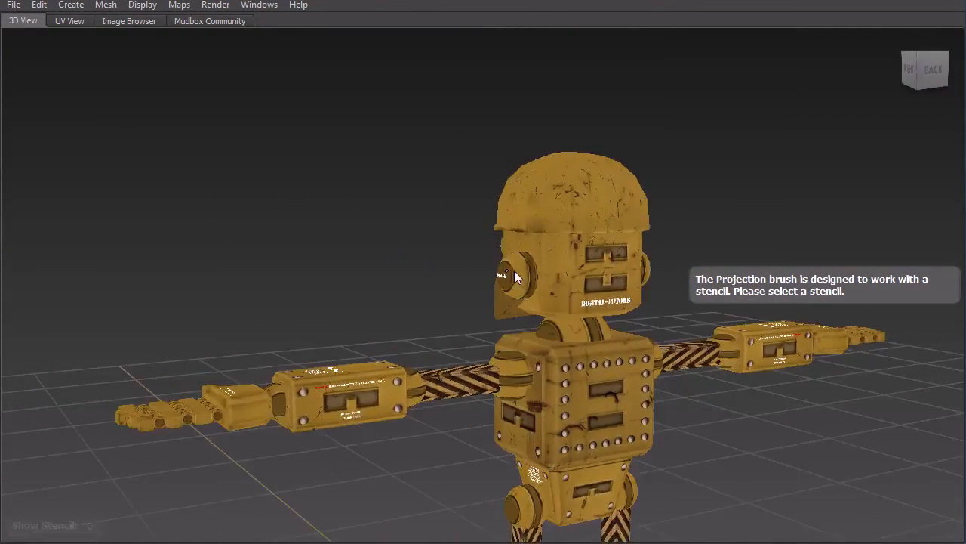
{"action": "right_click_drag", "start_coordinate": [500, 278], "coordinate": [562, 349], "text": "alt"}
{"action": "left_click_drag", "start_coordinate": [563, 349], "coordinate": [494, 327], "text": "alt"}
{"action": "right_click_drag", "start_coordinate": [495, 326], "coordinate": [513, 367], "text": "alt"}
{"action": "left_click_drag", "start_coordinate": [513, 367], "coordinate": [532, 360], "text": "alt"}
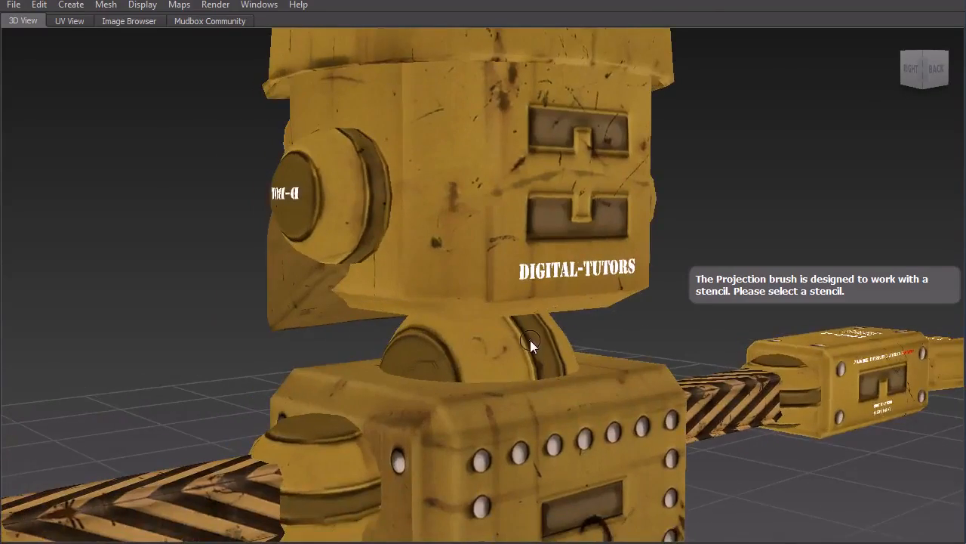
{"action": "middle_click_drag", "start_coordinate": [544, 295], "coordinate": [528, 360], "text": "alt"}
{"action": "left_click_drag", "start_coordinate": [529, 361], "coordinate": [543, 364], "text": "alt"}
{"action": "right_click_drag", "start_coordinate": [521, 347], "coordinate": [537, 364], "text": "alt"}
{"action": "left_click_drag", "start_coordinate": [537, 364], "coordinate": [524, 351], "text": "alt"}
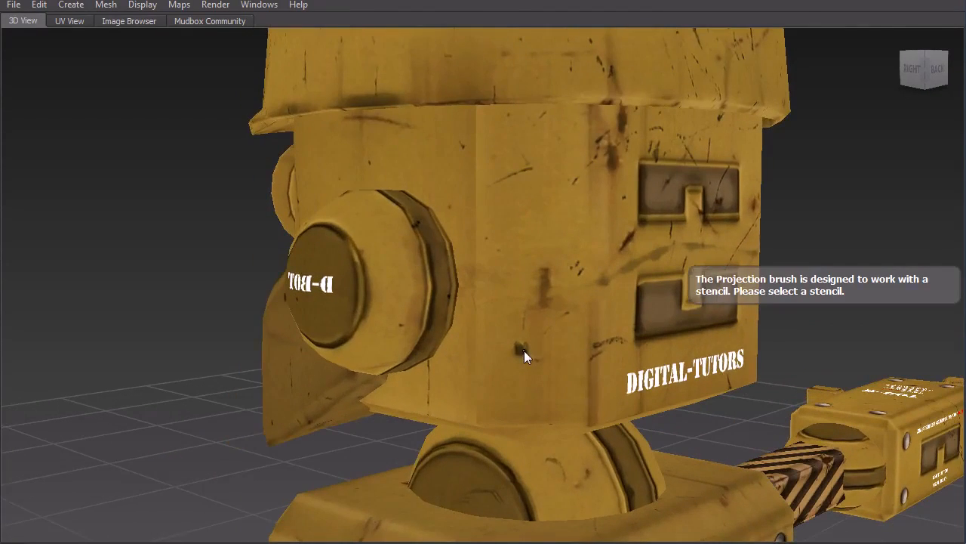
{"action": "key", "text": "q"}
{"action": "right_click_drag", "start_coordinate": [516, 310], "coordinate": [402, 238]}
{"action": "middle_click_drag", "start_coordinate": [402, 238], "coordinate": [635, 343]}
- Paint the multi-line warning onto the head's rear side face and hide the stencil
{"action": "mouse_move", "coordinate": [548, 189]}
{"action": "left_mouse_down"}
{"action": "mouse_move", "coordinate": [565, 204]}
{"action": "mouse_move", "coordinate": [538, 160]}
{"action": "mouse_move", "coordinate": [563, 147]}
{"action": "mouse_move", "coordinate": [563, 176]}
{"action": "left_mouse_up"}
{"action": "left_click", "coordinate": [505, 140]}
{"action": "key", "text": "q"}
{"action": "key", "text": "q"}
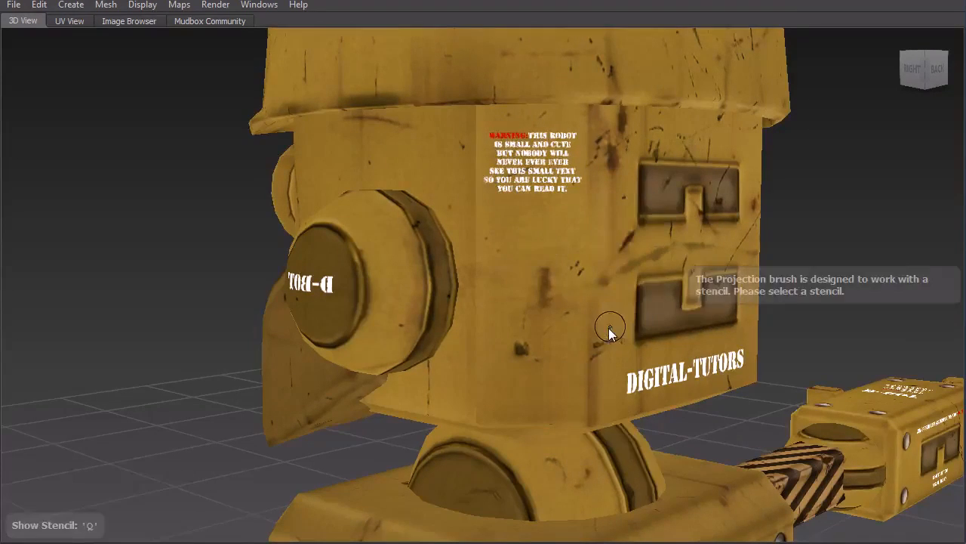
- Align the stencil's D-BOT lettering with the upper recess on the back of the torso and paint it inside
{"action": "right_click_drag", "start_coordinate": [611, 325], "coordinate": [521, 224], "text": "alt"}
{"action": "middle_click_drag", "start_coordinate": [521, 224], "coordinate": [571, 264], "text": "alt"}
{"action": "mouse_move", "coordinate": [570, 264]}
{"action": "left_mouse_down", "text": "alt"}
{"action": "mouse_move", "coordinate": [586, 267]}
{"action": "mouse_move", "coordinate": [446, 263]}
{"action": "left_mouse_up", "text": "alt"}
{"action": "right_click_drag", "start_coordinate": [446, 263], "coordinate": [462, 229], "text": "alt"}
{"action": "mouse_move", "coordinate": [462, 230]}
{"action": "left_mouse_down", "text": "alt"}
{"action": "mouse_move", "coordinate": [6, 226]}
{"action": "mouse_move", "coordinate": [441, 240]}
{"action": "mouse_move", "coordinate": [488, 225]}
{"action": "mouse_move", "coordinate": [468, 234]}
{"action": "left_mouse_up", "text": "alt"}
{"action": "right_click_drag", "start_coordinate": [468, 234], "coordinate": [472, 362], "text": "alt"}
{"action": "middle_click_drag", "start_coordinate": [471, 362], "coordinate": [500, 302], "text": "alt"}
{"action": "right_click_drag", "start_coordinate": [500, 302], "coordinate": [520, 382], "text": "alt"}
{"action": "key", "text": "q"}
{"action": "middle_click_drag", "start_coordinate": [516, 369], "coordinate": [211, 461]}
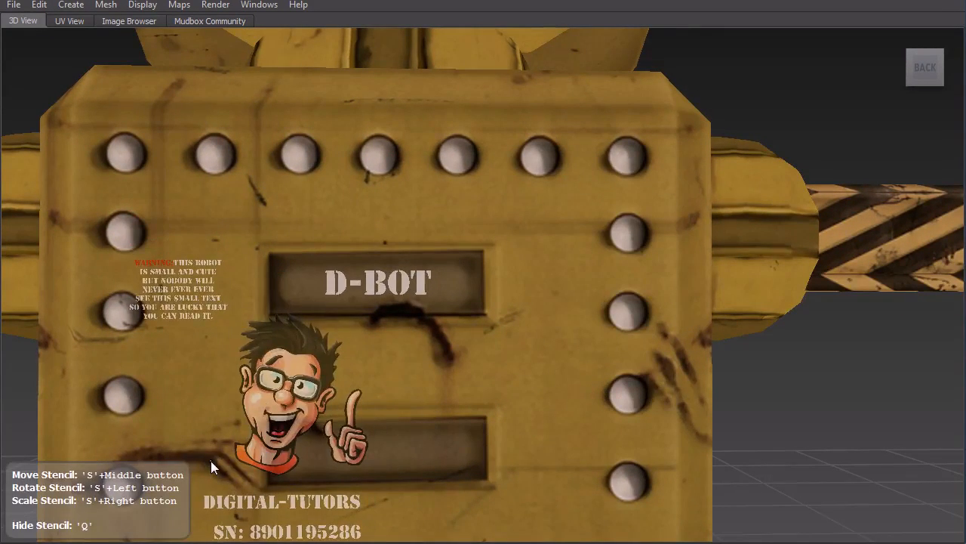
{"action": "key", "text": "q"}
{"action": "mouse_move", "coordinate": [358, 312]}
{"action": "left_mouse_down"}
{"action": "mouse_move", "coordinate": [390, 284]}
{"action": "mouse_move", "coordinate": [435, 280]}
{"action": "left_mouse_up"}
{"action": "key", "text": "q"}
- Enlarge and move the stencil so the serial-number line fits the torso's lower rear recess, and paint it there
{"action": "key", "text": "q"}
{"action": "middle_click_drag", "start_coordinate": [417, 408], "coordinate": [499, 329]}
{"action": "mouse_move", "coordinate": [475, 359]}
{"action": "right_mouse_down"}
{"action": "mouse_move", "coordinate": [491, 378]}
{"action": "mouse_move", "coordinate": [500, 365]}
{"action": "right_mouse_up"}
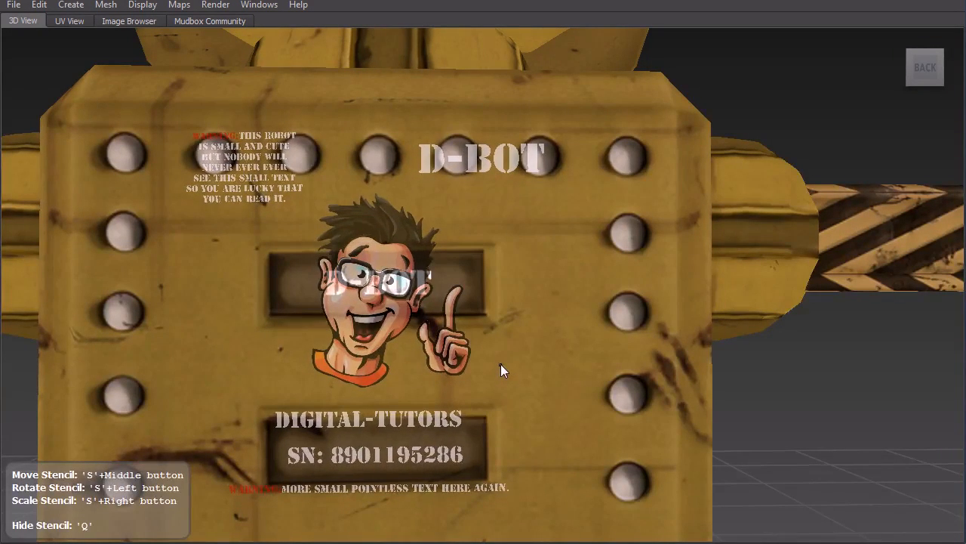
{"action": "key", "text": "q"}
{"action": "left_click_drag", "start_coordinate": [320, 454], "coordinate": [458, 455]}
{"action": "key", "text": "q"}
- Scale and align the one-line warning between the torso's lower rear recess and the bottom rivets, paint it, and hide the stencil
{"action": "middle_click_drag", "start_coordinate": [506, 424], "coordinate": [516, 393], "text": "alt"}
{"action": "key", "text": "q"}
{"action": "right_click_drag", "start_coordinate": [458, 378], "coordinate": [477, 422]}
{"action": "mouse_move", "coordinate": [478, 423]}
{"action": "middle_mouse_down"}
{"action": "mouse_move", "coordinate": [524, 231]}
{"action": "mouse_move", "coordinate": [509, 252]}
{"action": "middle_mouse_up"}
{"action": "key", "text": "q"}
{"action": "mouse_move", "coordinate": [239, 345]}
{"action": "left_mouse_down"}
{"action": "mouse_move", "coordinate": [384, 340]}
{"action": "mouse_move", "coordinate": [315, 347]}
{"action": "left_mouse_up"}
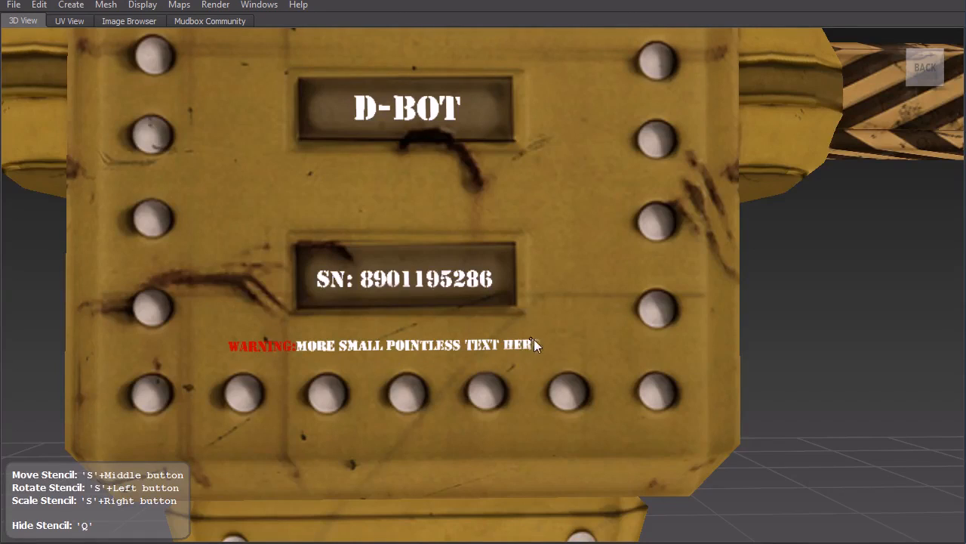
{"action": "left_click_drag", "start_coordinate": [573, 339], "coordinate": [585, 364]}
{"action": "key", "text": "q"}
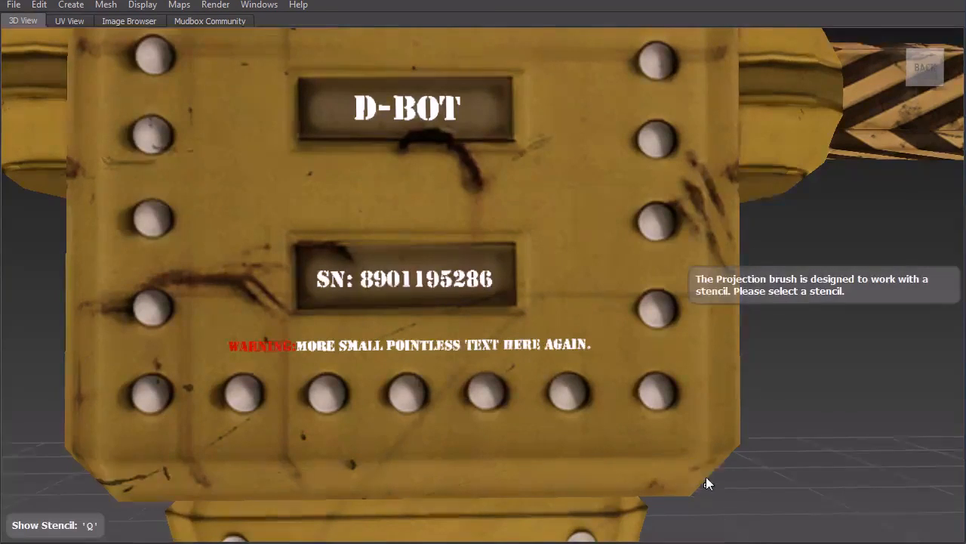
- Shrink the stencil and place it above the recess on the back of the pelvis
{"action": "right_click_drag", "start_coordinate": [702, 482], "coordinate": [680, 341], "text": "alt"}
{"action": "mouse_move", "coordinate": [679, 341]}
{"action": "left_mouse_down", "text": "alt"}
{"action": "mouse_move", "coordinate": [615, 410]}
{"action": "mouse_move", "coordinate": [646, 405]}
{"action": "left_mouse_up", "text": "alt"}
{"action": "right_click_drag", "start_coordinate": [605, 388], "coordinate": [546, 380], "text": "alt"}
{"action": "key", "text": "q"}
{"action": "middle_click_drag", "start_coordinate": [472, 346], "coordinate": [494, 346]}
{"action": "left_click_drag", "start_coordinate": [482, 404], "coordinate": [482, 403], "text": "alt"}
{"action": "middle_click_drag", "start_coordinate": [482, 402], "coordinate": [489, 342], "text": "alt"}
{"action": "right_click_drag", "start_coordinate": [460, 360], "coordinate": [420, 262]}
{"action": "middle_click_drag", "start_coordinate": [423, 250], "coordinate": [431, 181]}
{"action": "right_click_drag", "start_coordinate": [431, 181], "coordinate": [424, 133]}
{"action": "middle_click_drag", "start_coordinate": [424, 132], "coordinate": [416, 242]}
{"action": "right_click_drag", "start_coordinate": [416, 242], "coordinate": [386, 130]}
{"action": "middle_click_drag", "start_coordinate": [414, 130], "coordinate": [424, 111]}
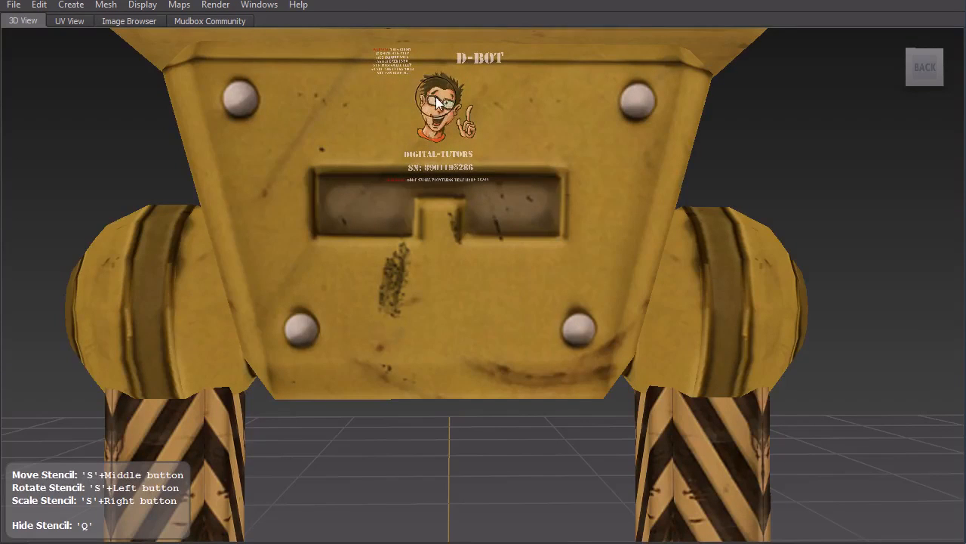
- Try to paint the shrunken cartoon character and lettering above the pelvis's rear recess, and undo the stroke
{"action": "right_click_drag", "start_coordinate": [443, 80], "coordinate": [437, 84]}
{"action": "mouse_move", "coordinate": [442, 99]}
{"action": "left_mouse_down"}
{"action": "mouse_move", "coordinate": [437, 109]}
{"action": "mouse_move", "coordinate": [454, 141]}
{"action": "mouse_move", "coordinate": [447, 159]}
{"action": "left_mouse_up"}
{"action": "key", "text": "q"}
{"action": "left_click_drag", "start_coordinate": [487, 219], "coordinate": [461, 232], "text": "alt"}
{"action": "key", "text": "ctrl+z"}
- Enlarge and realign the stencil above the pelvis's rear recess and paint DIGITAL-TUTORS, the serial-number line and the one-line warning
{"action": "left_click_drag", "start_coordinate": [391, 289], "coordinate": [407, 279], "text": "alt"}
{"action": "middle_click_drag", "start_coordinate": [406, 280], "coordinate": [442, 259], "text": "alt"}
{"action": "right_click_drag", "start_coordinate": [435, 296], "coordinate": [442, 347], "text": "alt"}
{"action": "key", "text": "q"}
{"action": "right_click_drag", "start_coordinate": [419, 174], "coordinate": [456, 229]}
{"action": "middle_click_drag", "start_coordinate": [455, 228], "coordinate": [437, 184]}
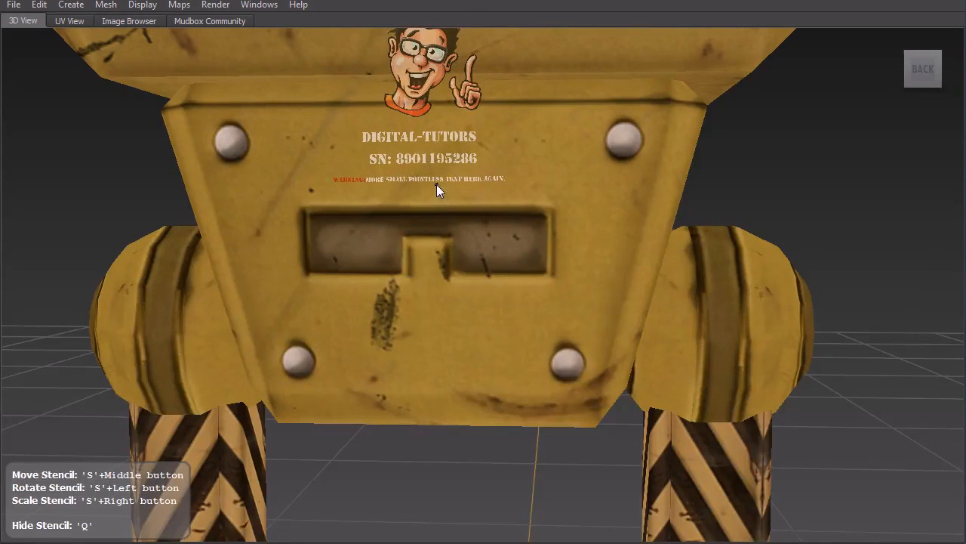
{"action": "mouse_move", "coordinate": [352, 147]}
{"action": "left_mouse_down"}
{"action": "mouse_move", "coordinate": [473, 147]}
{"action": "mouse_move", "coordinate": [343, 172]}
{"action": "mouse_move", "coordinate": [503, 182]}
{"action": "left_mouse_up"}
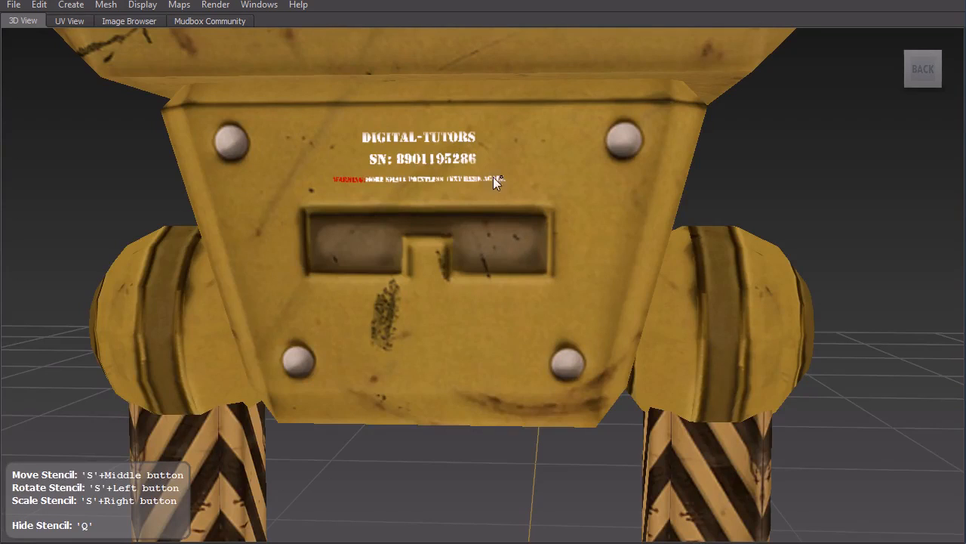
{"action": "key", "text": "q"}
- Move the one-line warning below the pelvis's rear recess, paint it between the lower rivets and the recess, and hide the stencil
{"action": "middle_click_drag", "start_coordinate": [462, 256], "coordinate": [452, 401]}
{"action": "right_click_drag", "start_coordinate": [452, 402], "coordinate": [455, 399]}
{"action": "middle_click_drag", "start_coordinate": [454, 400], "coordinate": [469, 354]}
{"action": "left_click_drag", "start_coordinate": [308, 325], "coordinate": [540, 331]}
{"action": "key", "text": "q"}
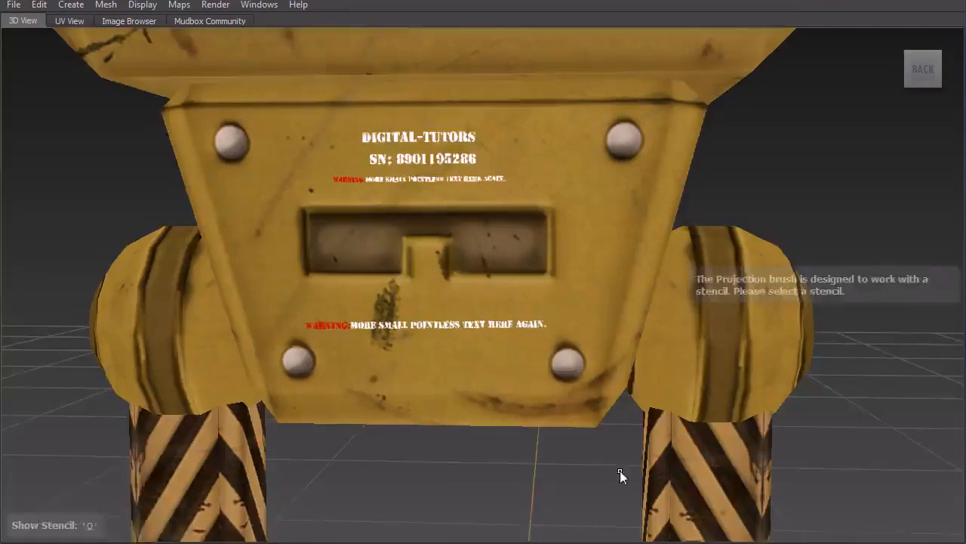
- Align the multi-line warning below the upper rivets on the back of a lower leg, paint it, and hide the stencil
{"action": "right_click_drag", "start_coordinate": [625, 459], "coordinate": [529, 258], "text": "alt"}
{"action": "mouse_move", "coordinate": [528, 258]}
{"action": "left_mouse_down", "text": "alt"}
{"action": "mouse_move", "coordinate": [565, 303]}
{"action": "mouse_move", "coordinate": [505, 338]}
{"action": "mouse_move", "coordinate": [479, 296]}
{"action": "mouse_move", "coordinate": [577, 304]}
{"action": "mouse_move", "coordinate": [809, 284]}
{"action": "mouse_move", "coordinate": [727, 339]}
{"action": "mouse_move", "coordinate": [599, 306]}
{"action": "mouse_move", "coordinate": [635, 336]}
{"action": "left_mouse_up", "text": "alt"}
{"action": "right_click_drag", "start_coordinate": [635, 336], "coordinate": [467, 351], "text": "alt"}
{"action": "key", "text": "q"}
{"action": "middle_click_drag", "start_coordinate": [456, 280], "coordinate": [460, 468]}
{"action": "right_click_drag", "start_coordinate": [461, 468], "coordinate": [434, 429]}
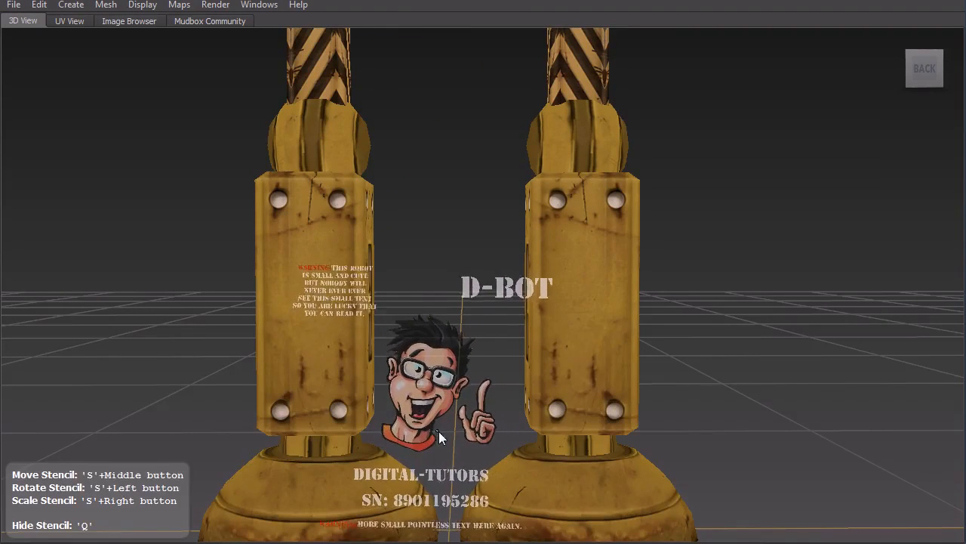
{"action": "middle_click_drag", "start_coordinate": [437, 421], "coordinate": [422, 372]}
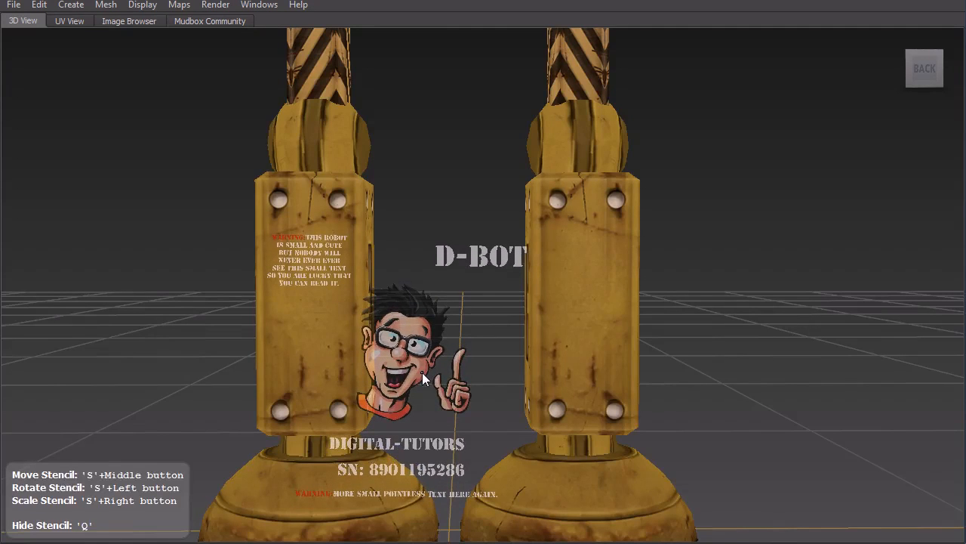
{"action": "key", "text": "q"}
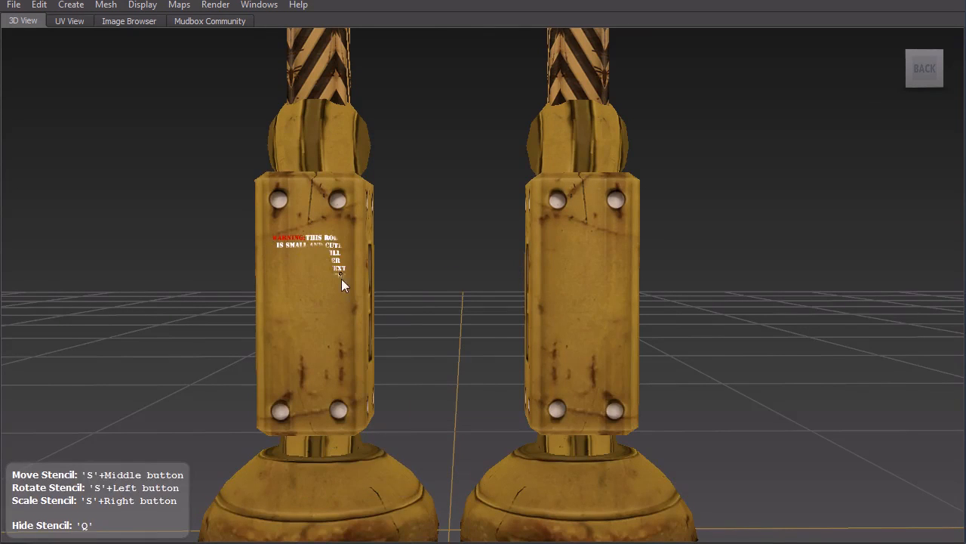
{"action": "mouse_move", "coordinate": [321, 276]}
{"action": "left_mouse_down"}
{"action": "mouse_move", "coordinate": [278, 281]}
{"action": "mouse_move", "coordinate": [307, 283]}
{"action": "mouse_move", "coordinate": [255, 268]}
{"action": "mouse_move", "coordinate": [352, 246]}
{"action": "left_mouse_up"}
{"action": "key", "text": "q"}
- Try to paint the stencil's D-BOT lettering above the lower rivets on the front of a lower leg
{"action": "right_click_drag", "start_coordinate": [410, 377], "coordinate": [373, 279], "text": "alt"}
{"action": "mouse_move", "coordinate": [546, 335]}
{"action": "left_mouse_down", "text": "alt"}
{"action": "mouse_move", "coordinate": [600, 364]}
{"action": "mouse_move", "coordinate": [211, 371]}
{"action": "mouse_move", "coordinate": [206, 353]}
{"action": "mouse_move", "coordinate": [152, 355]}
{"action": "mouse_move", "coordinate": [192, 308]}
{"action": "left_mouse_up", "text": "alt"}
{"action": "right_click_drag", "start_coordinate": [192, 308], "coordinate": [294, 423], "text": "alt"}
{"action": "key", "text": "q"}
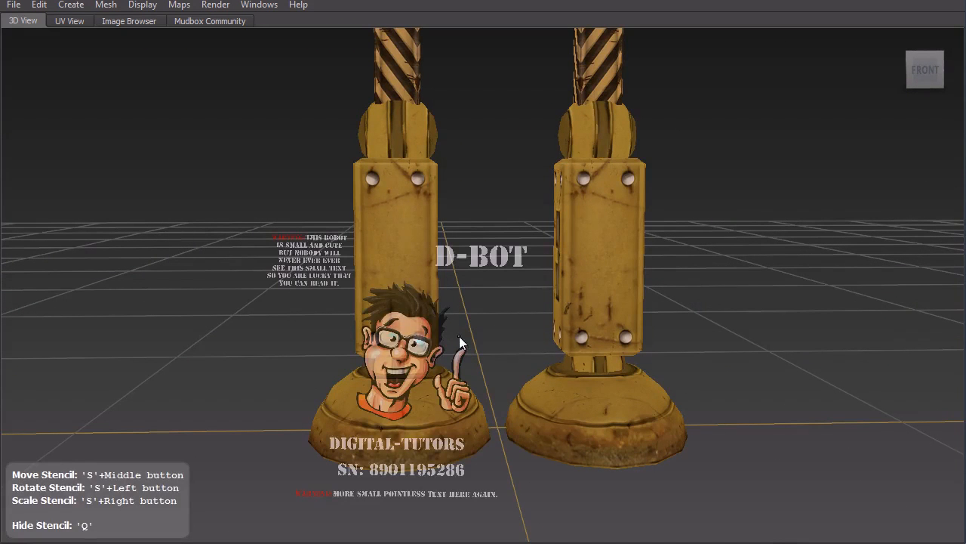
{"action": "right_click_drag", "start_coordinate": [462, 349], "coordinate": [442, 296]}
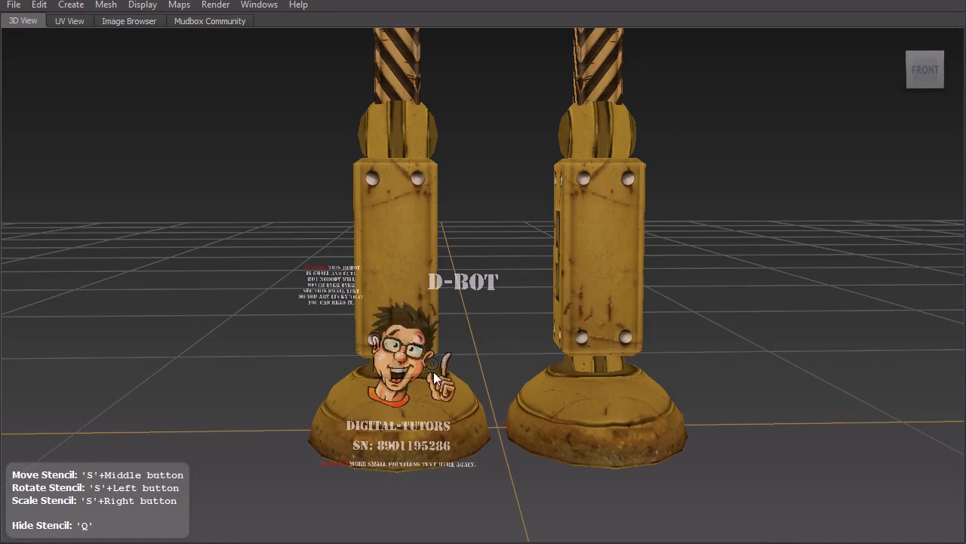
{"action": "middle_click_drag", "start_coordinate": [428, 409], "coordinate": [428, 375]}
{"action": "right_click_drag", "start_coordinate": [429, 375], "coordinate": [409, 348]}
{"action": "middle_click_drag", "start_coordinate": [411, 354], "coordinate": [385, 344]}
{"action": "left_click_drag", "start_coordinate": [379, 297], "coordinate": [414, 305]}
{"action": "key", "text": "q"}
- Inspect the lettering on the fronts of both lower legs up close and undo the D-BOT stroke
{"action": "right_click_drag", "start_coordinate": [521, 455], "coordinate": [472, 333], "text": "alt"}
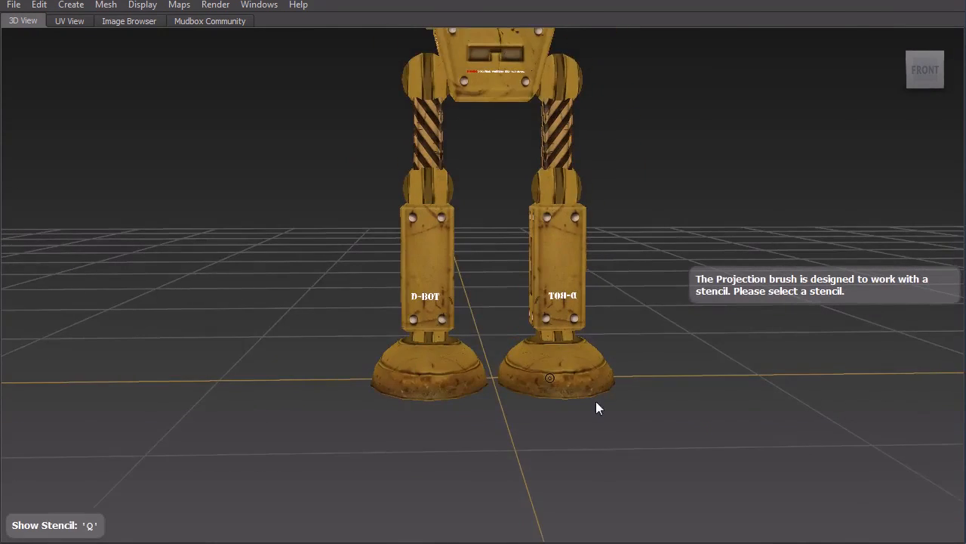
{"action": "middle_click_drag", "start_coordinate": [472, 333], "coordinate": [597, 349], "text": "alt"}
{"action": "left_click_drag", "start_coordinate": [597, 349], "coordinate": [564, 426], "text": "alt"}
{"action": "right_click_drag", "start_coordinate": [502, 328], "coordinate": [474, 402], "text": "alt"}
{"action": "left_click_drag", "start_coordinate": [474, 402], "coordinate": [511, 488], "text": "alt"}
{"action": "right_click_drag", "start_coordinate": [511, 488], "coordinate": [506, 516], "text": "alt"}
{"action": "key", "text": "ctrl+z"}
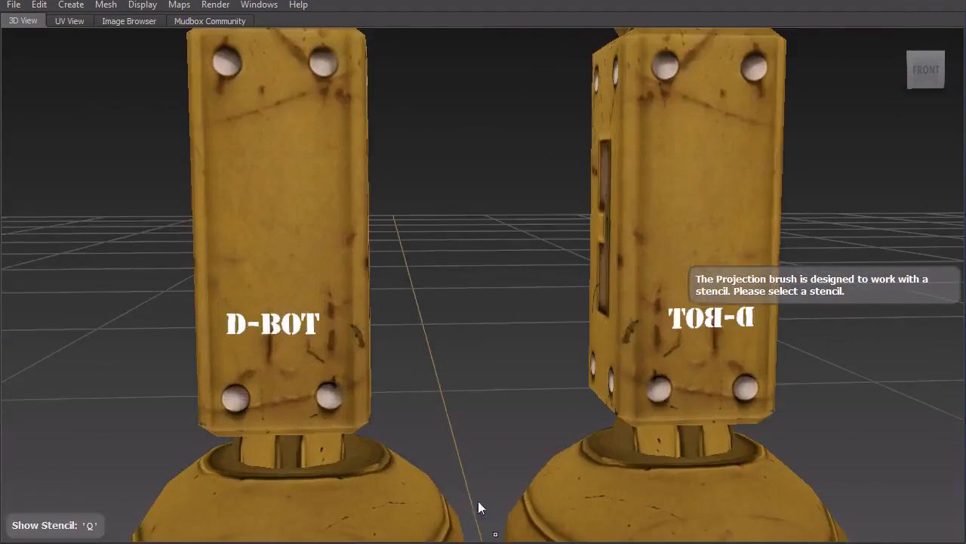
- Realign D-BOT at a smaller size just above the lower rivets on the lower leg's front, paint it, and hide the stencil
{"action": "key", "text": "q"}
{"action": "middle_click_drag", "start_coordinate": [320, 324], "coordinate": [223, 371]}
{"action": "right_click_drag", "start_coordinate": [391, 339], "coordinate": [419, 390]}
{"action": "mouse_move", "coordinate": [391, 367]}
{"action": "middle_mouse_down"}
{"action": "mouse_move", "coordinate": [377, 373]}
{"action": "mouse_move", "coordinate": [379, 387]}
{"action": "middle_mouse_up"}
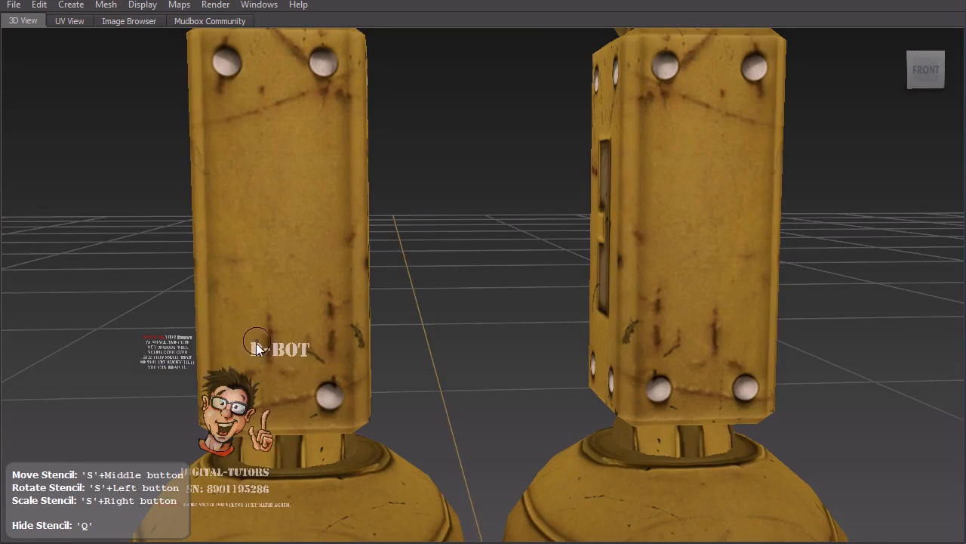
{"action": "left_click_drag", "start_coordinate": [258, 342], "coordinate": [308, 349]}
{"action": "key", "text": "q"}
{"action": "scroll", "coordinate": [493, 453], "scroll_direction": "down", "scroll_amount": 5}
{"action": "left_click_drag", "start_coordinate": [736, 319], "coordinate": [632, 358], "text": "alt"}
{"action": "right_click_drag", "start_coordinate": [632, 358], "coordinate": [663, 269], "text": "alt"}
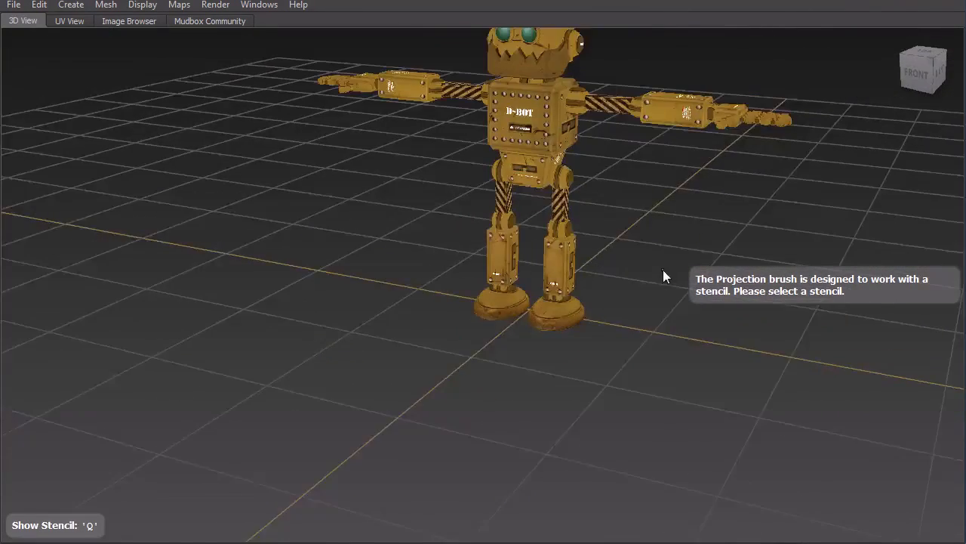
- Show the whole robot from the front and bring back the hidden layer, paint tool and stencil panels
{"action": "middle_click_drag", "start_coordinate": [663, 269], "coordinate": [594, 357], "text": "alt"}
{"action": "left_click_drag", "start_coordinate": [594, 356], "coordinate": [554, 397], "text": "alt"}
{"action": "right_click_drag", "start_coordinate": [554, 397], "coordinate": [601, 408], "text": "alt"}
{"action": "left_click_drag", "start_coordinate": [600, 402], "coordinate": [567, 405], "text": "alt"}
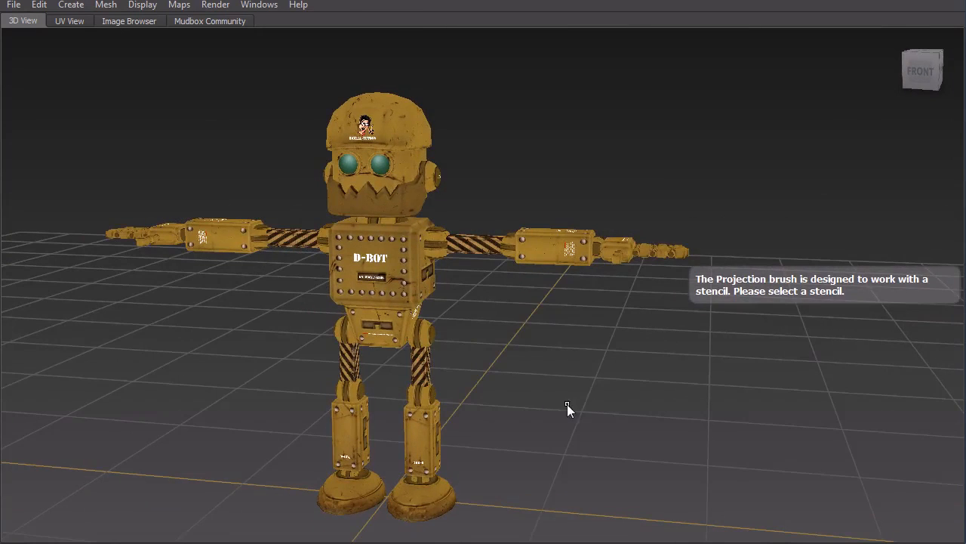
{"action": "key", "text": "Tab"}
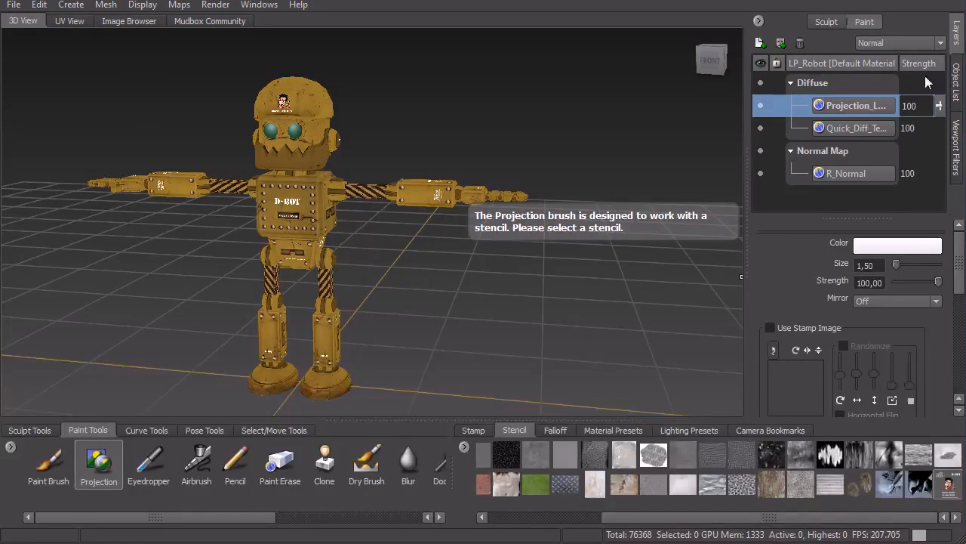